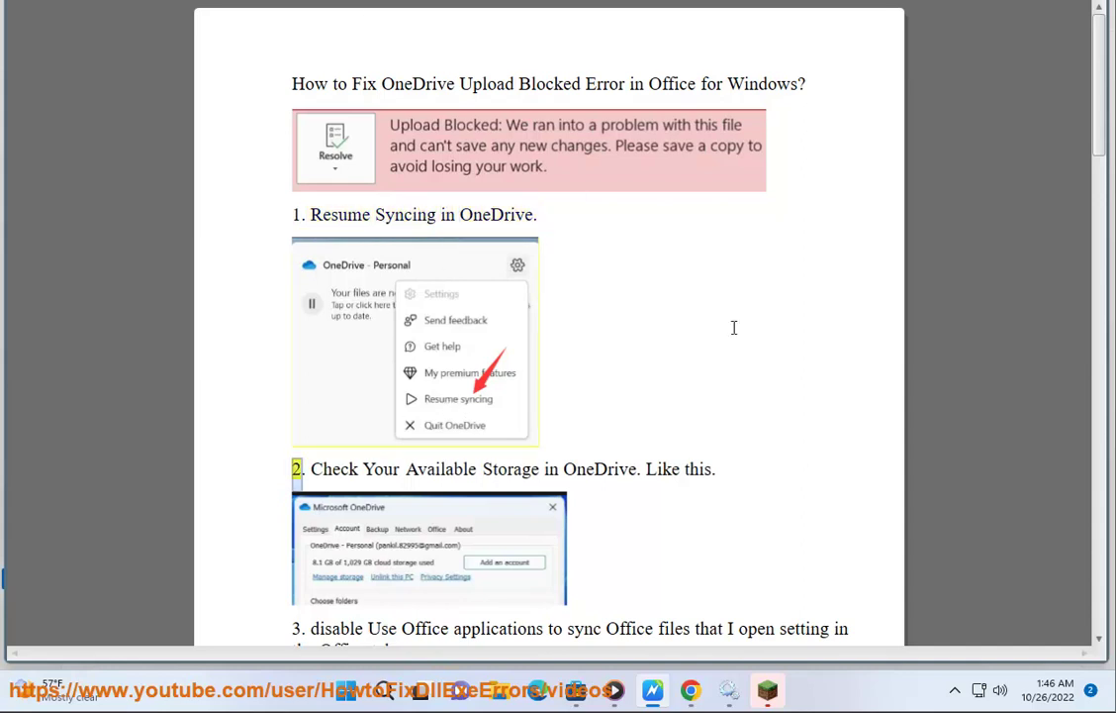
# Search Windows for "ONE" and launch the personal OneDrive app so that it runs in the background
pyautogui.click(389, 690)
pyautogui.write('ONE')
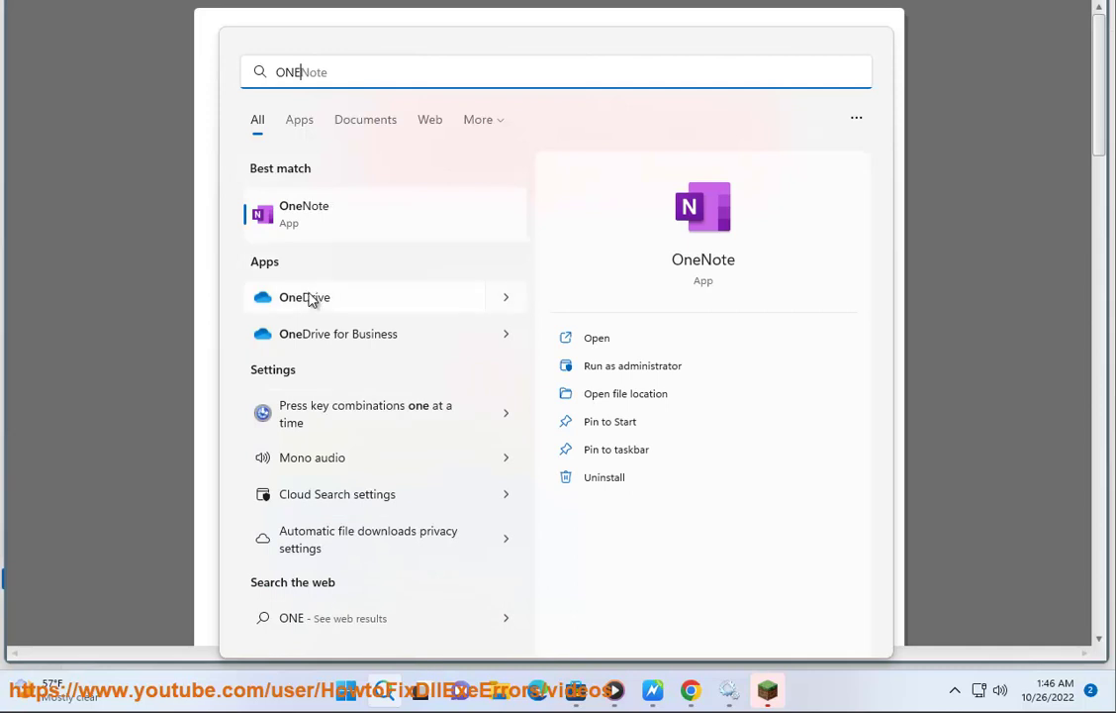
pyautogui.click(313, 300)
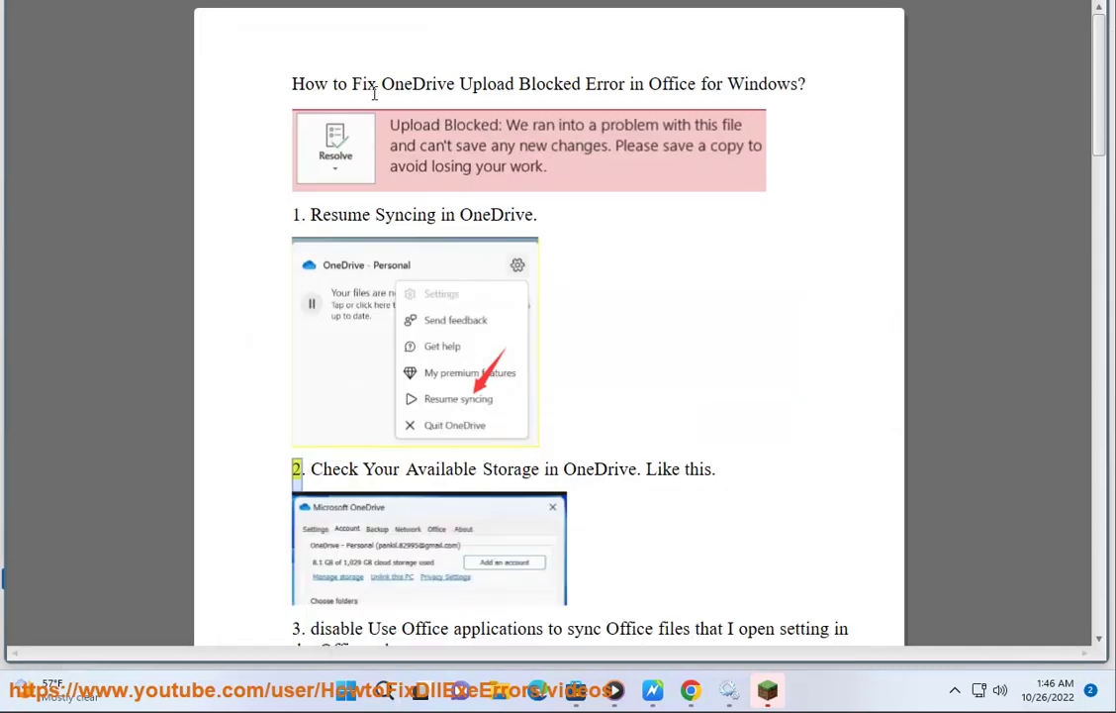
pyautogui.scroll(-1, 692, 396)
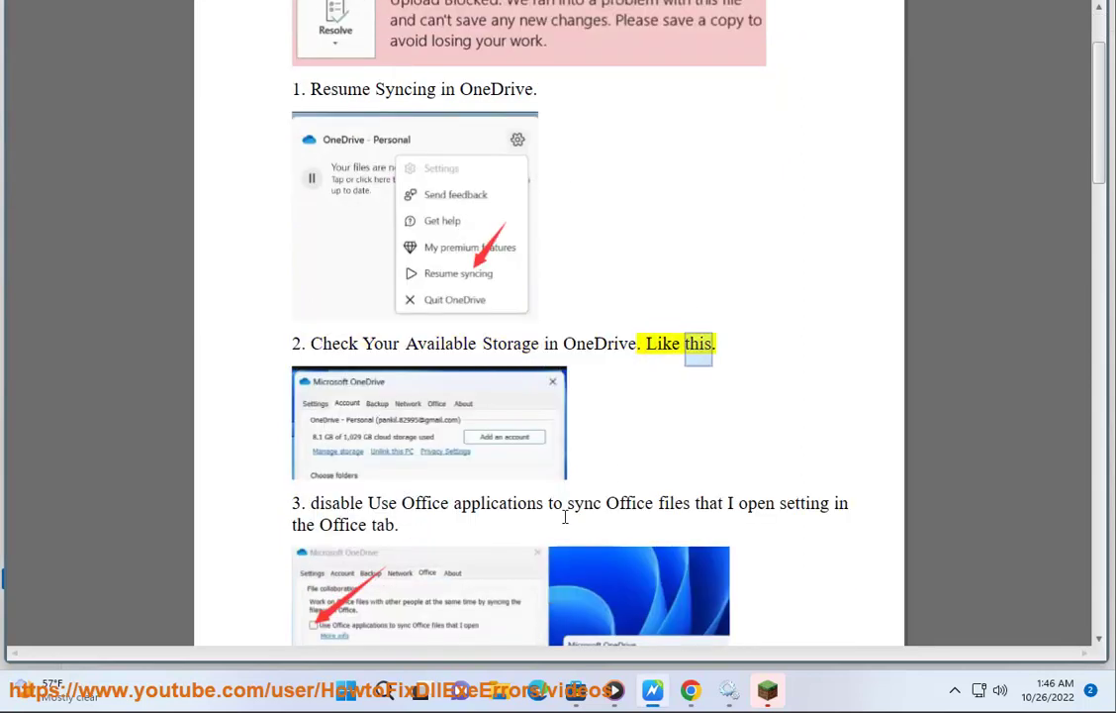
pyautogui.click(954, 692)
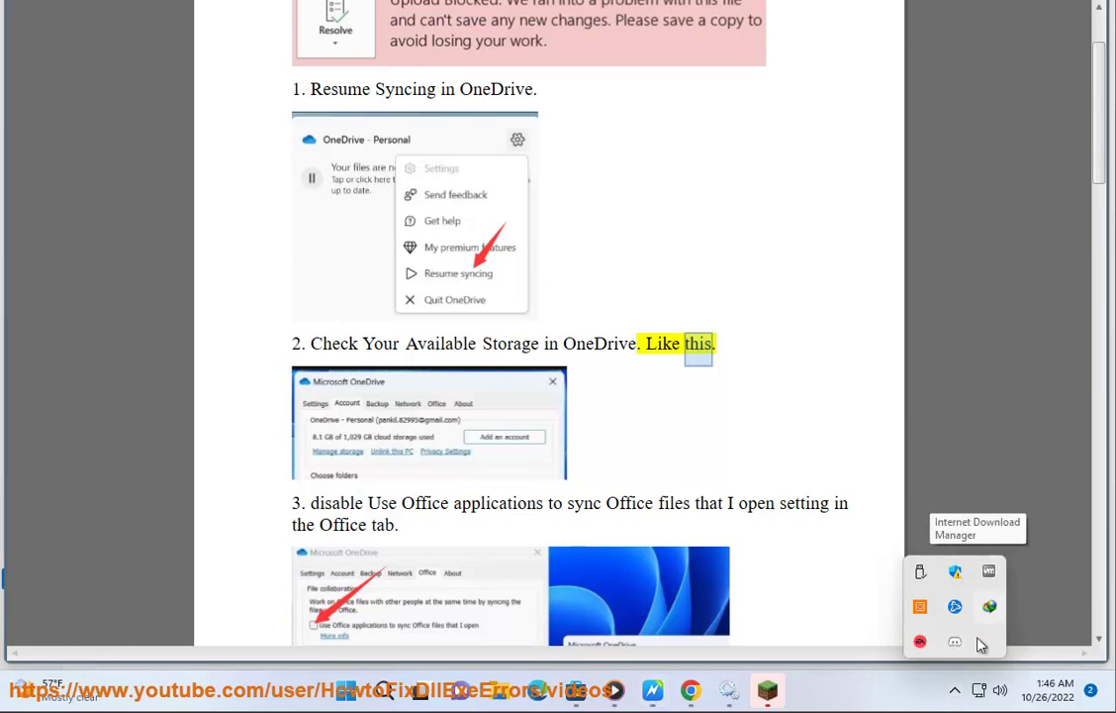
pyautogui.click(408, 342)
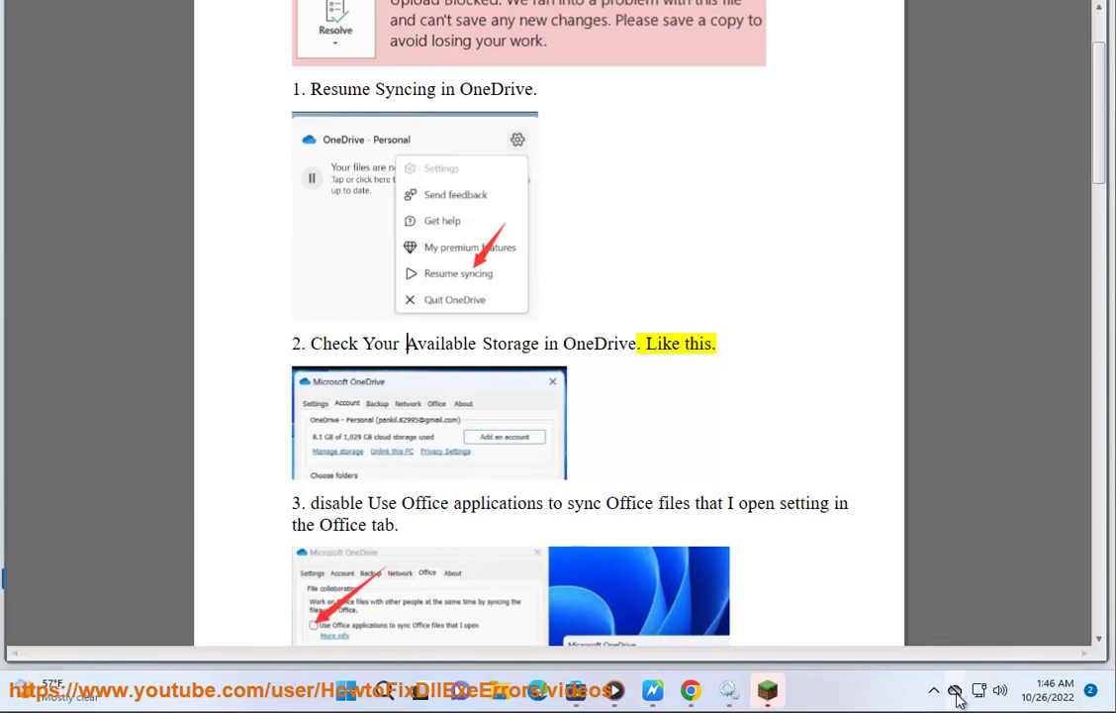
# Open OneDrive's settings window from its notification-area icon and show the account settings
pyautogui.click(956, 692)
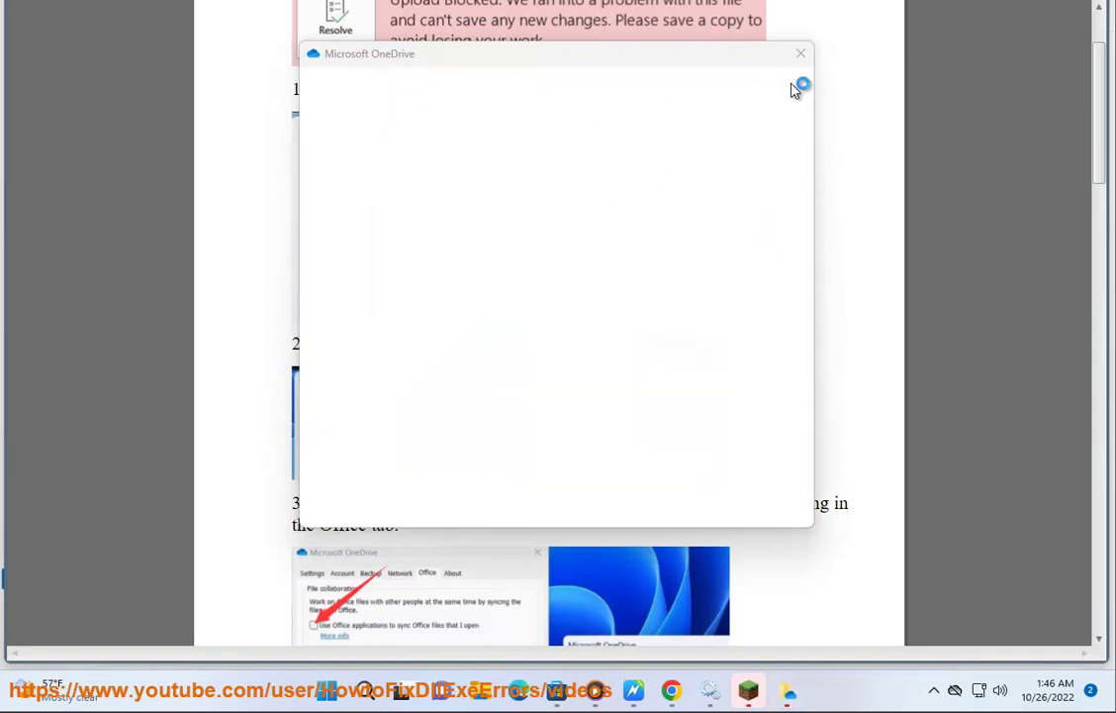
pyautogui.click(956, 693)
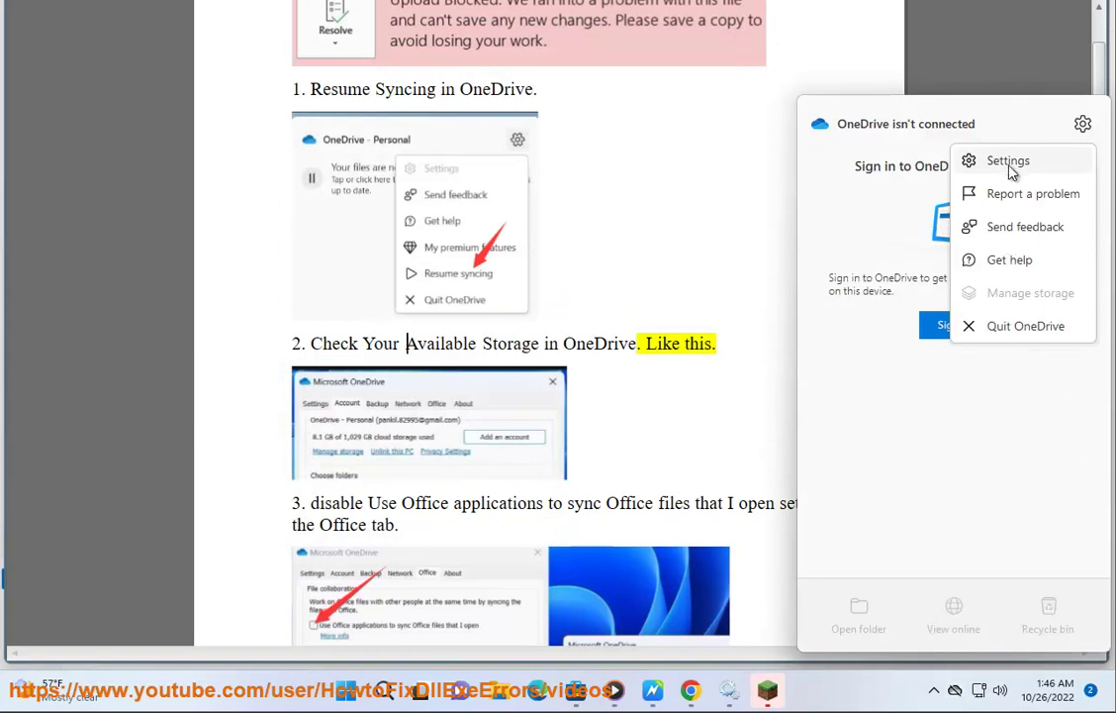
pyautogui.click(948, 162)
pyautogui.moveTo(492, 81); pyautogui.dragTo(825, 167)
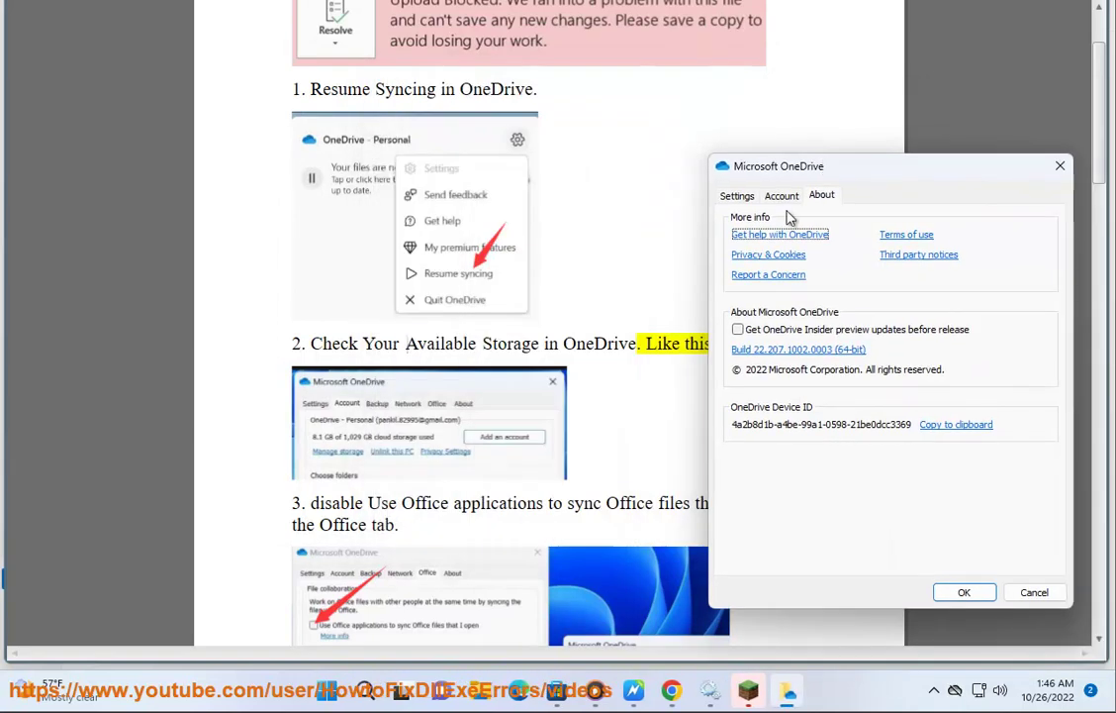
pyautogui.click(782, 196)
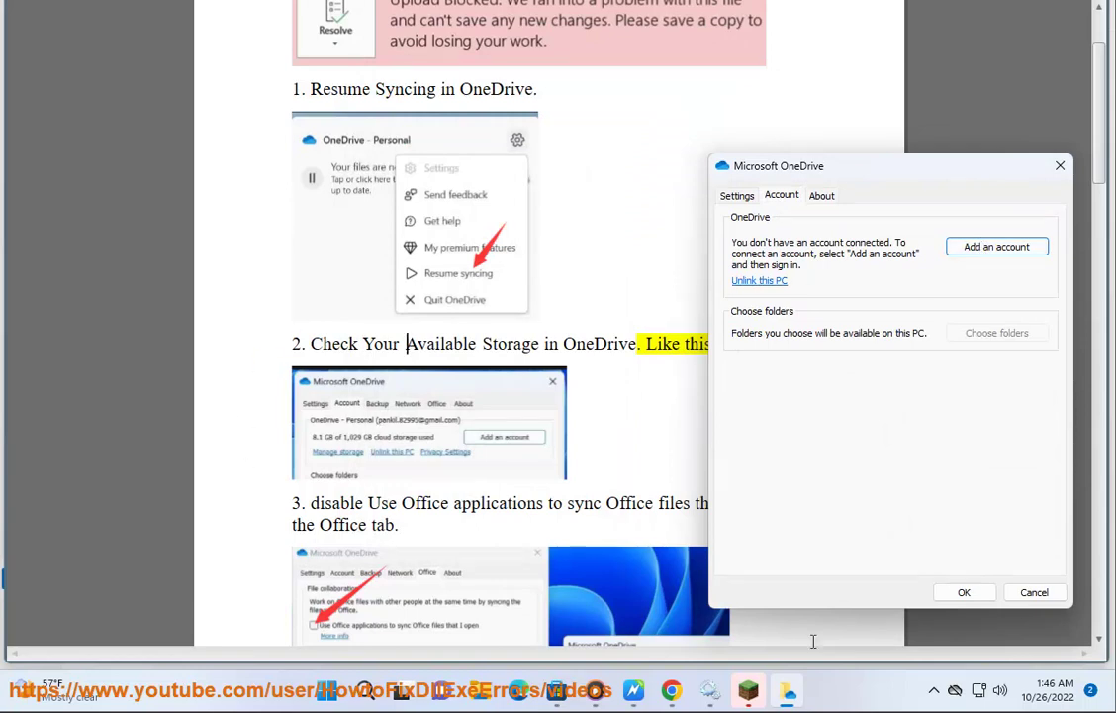
# Examine OneDrive's general settings and the options offered in its help and settings list
pyautogui.click(956, 690)
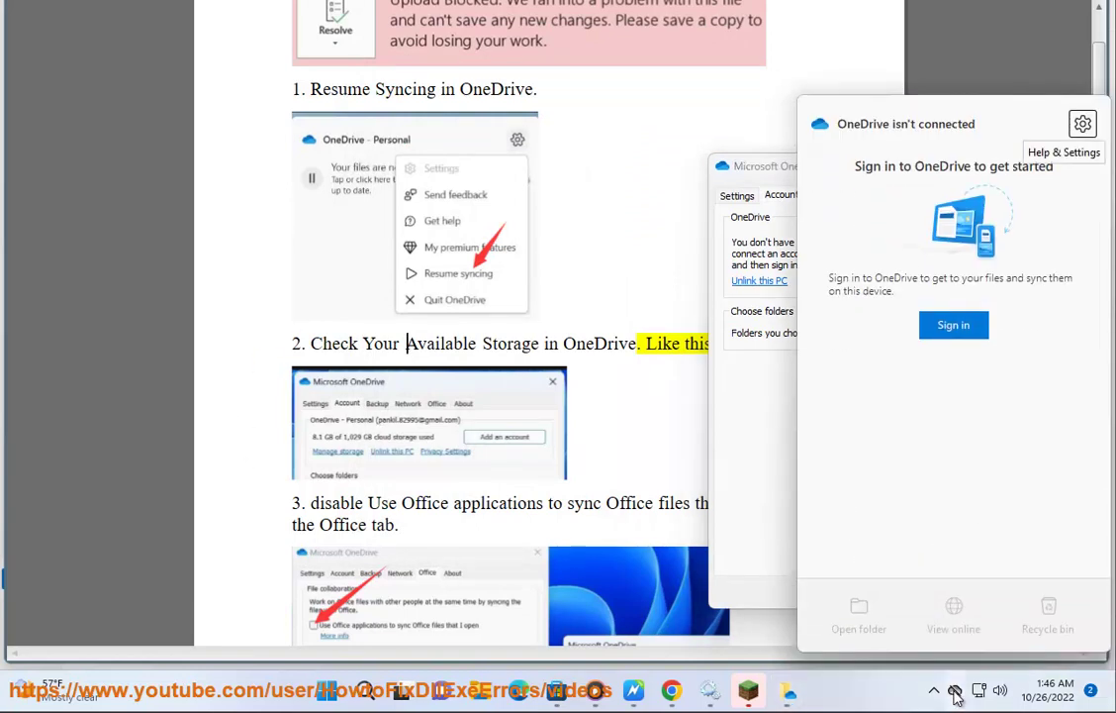
pyautogui.click(750, 189)
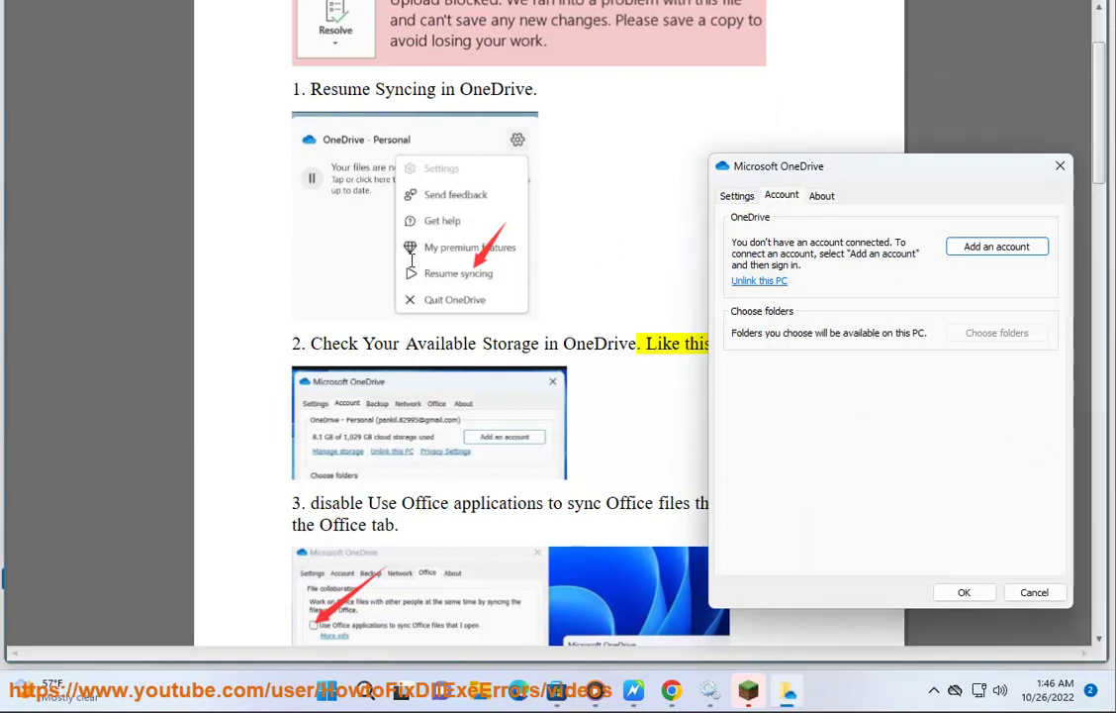
pyautogui.click(737, 196)
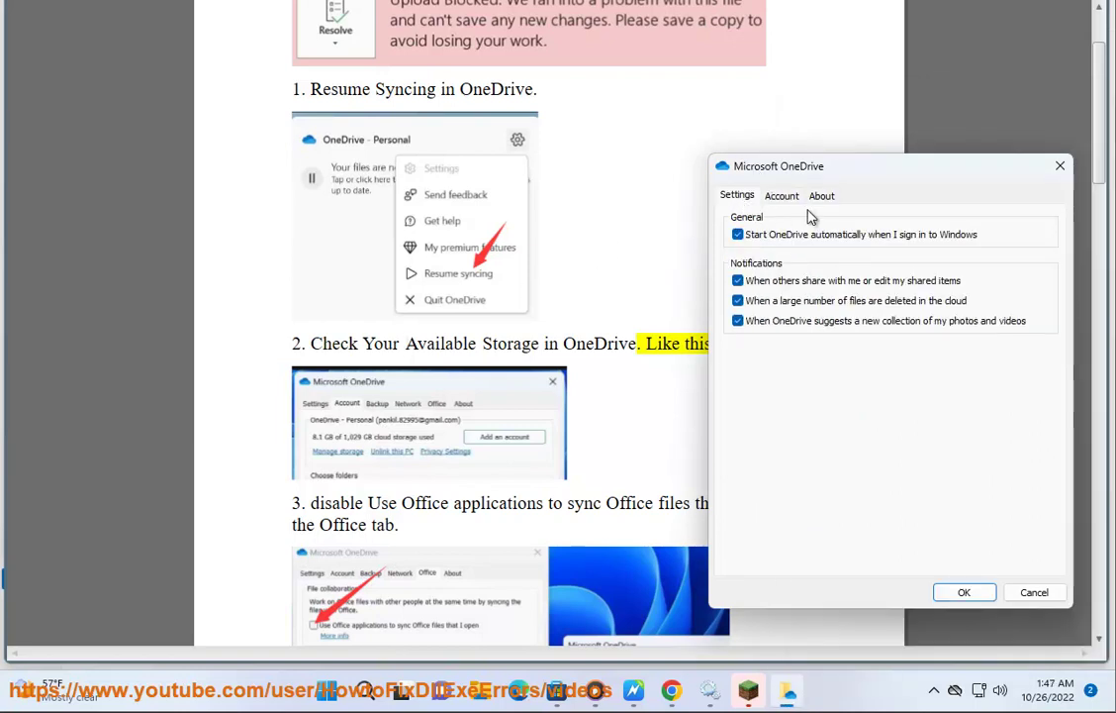
pyautogui.click(955, 691)
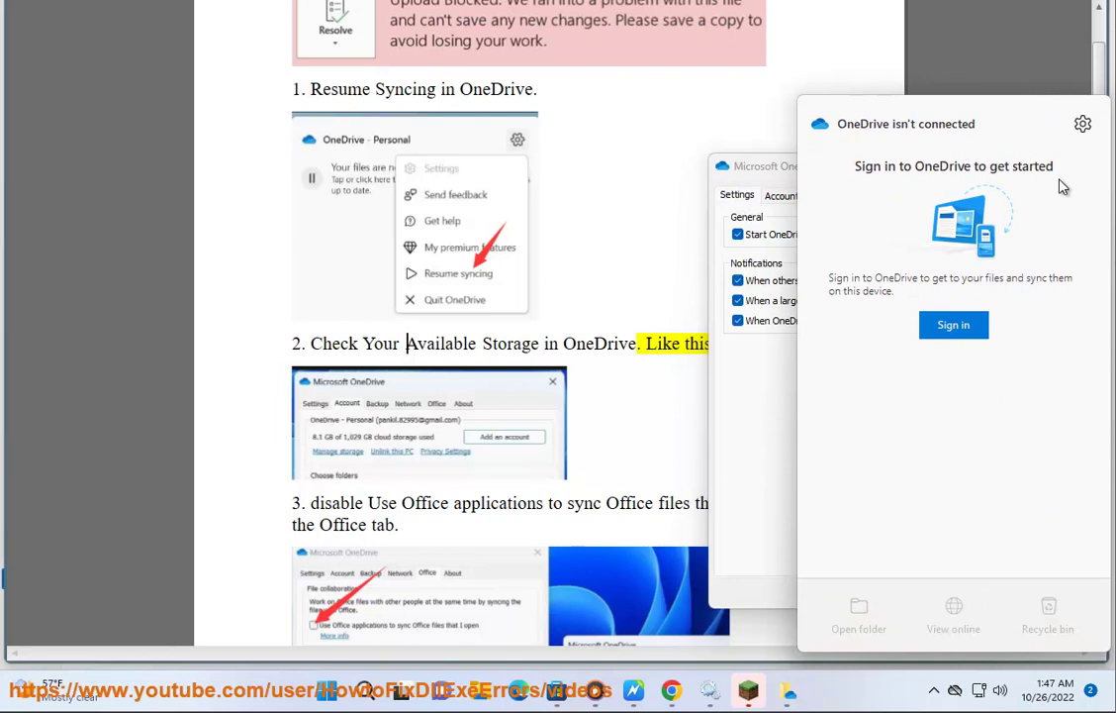
pyautogui.click(1083, 124)
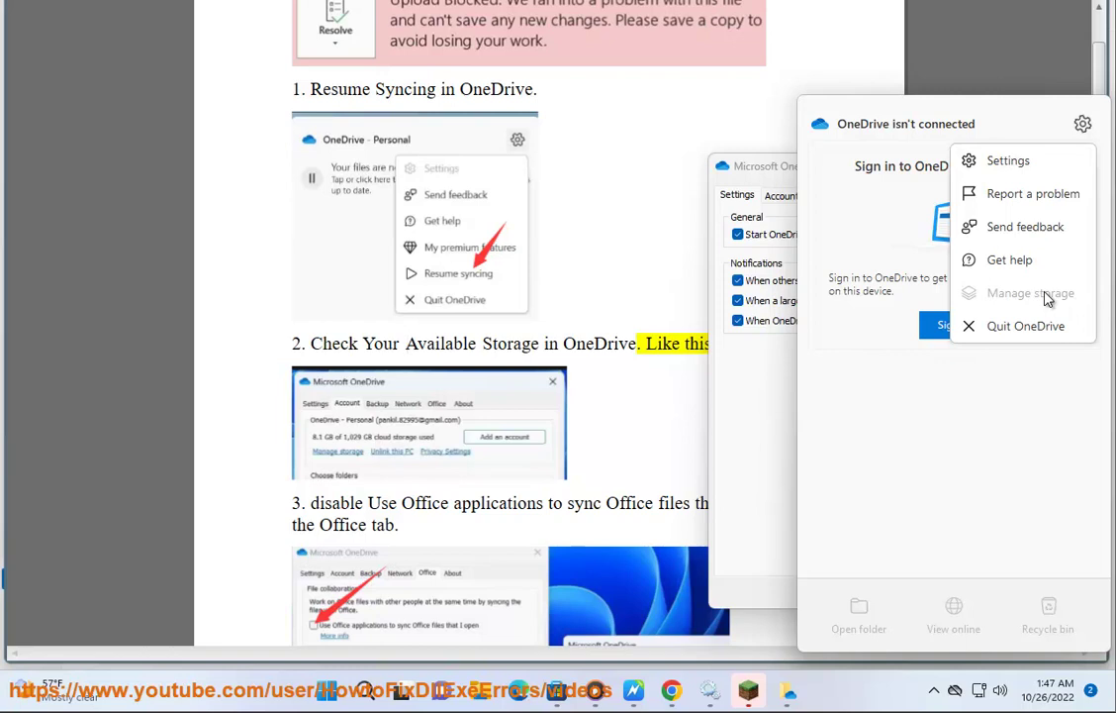
pyautogui.click(363, 17)
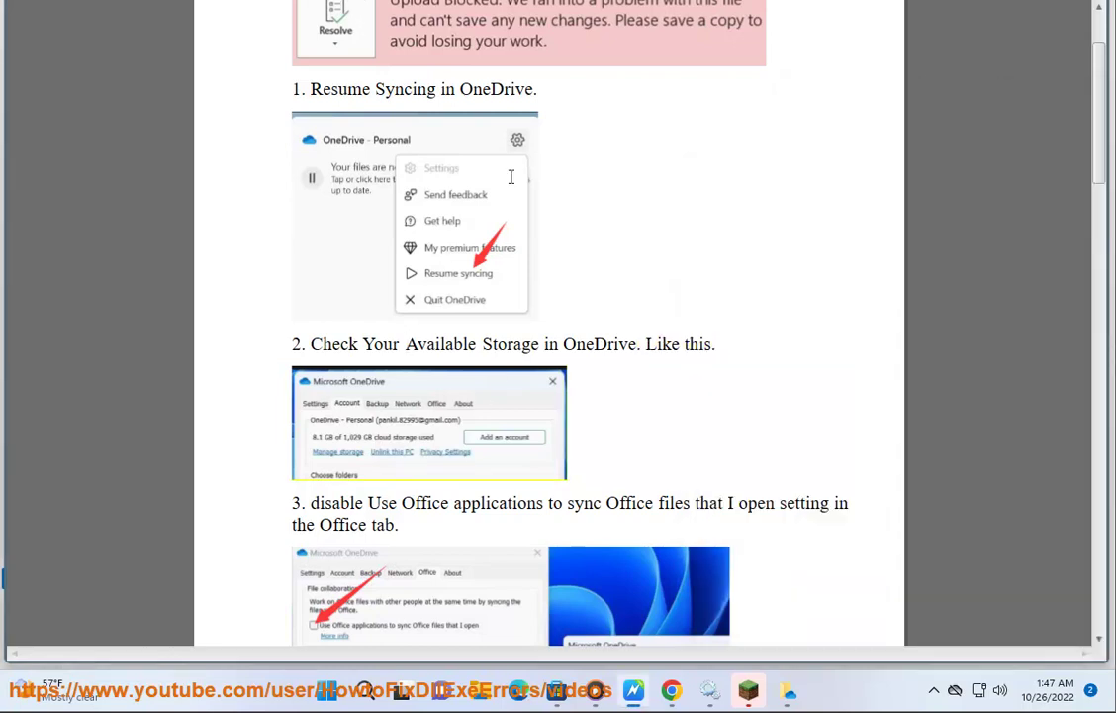
# Read guide items 3 to 5 and compare the Office sync setting with the OneDrive settings window
pyautogui.scroll(-1, 760, 412)
pyautogui.scroll(-2, 760, 412)
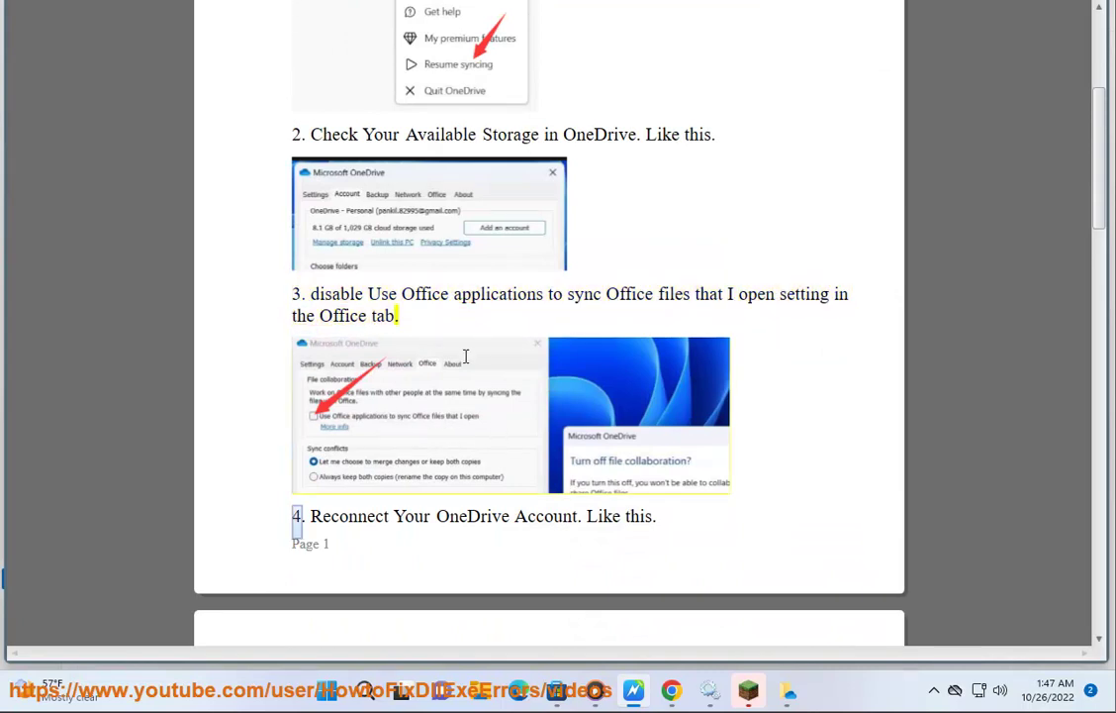
pyautogui.click(789, 690)
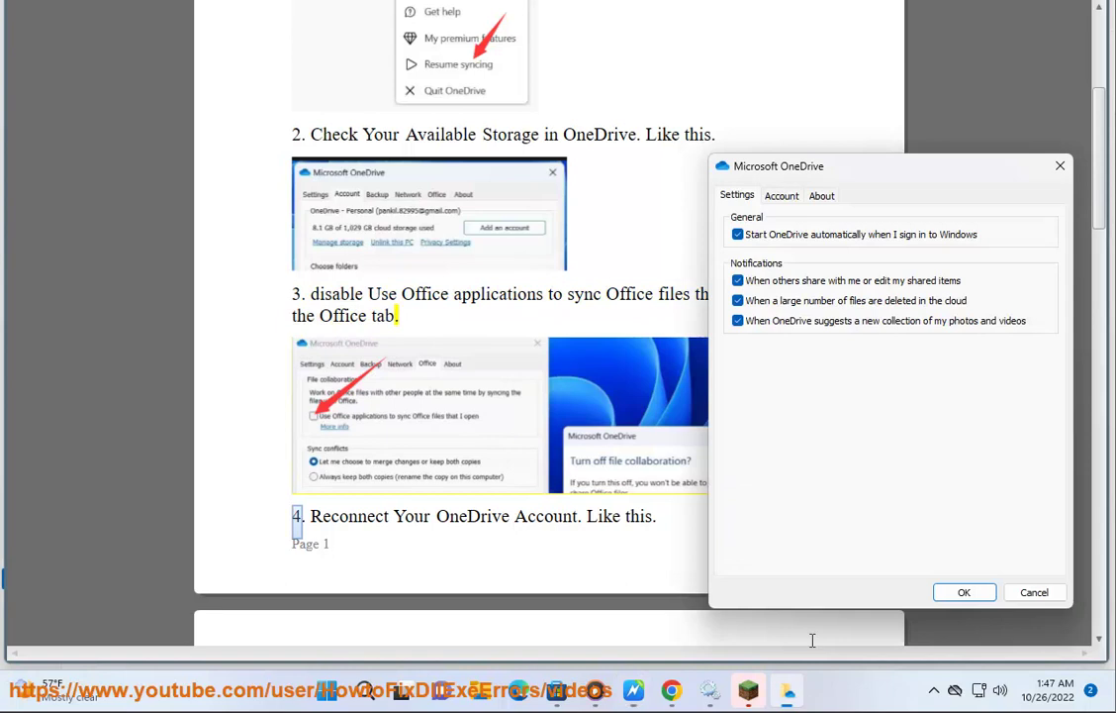
pyautogui.click(409, 294)
pyautogui.scroll(-2, 744, 475)
pyautogui.scroll(-6, 749, 487)
pyautogui.scroll(-2, 594, 297)
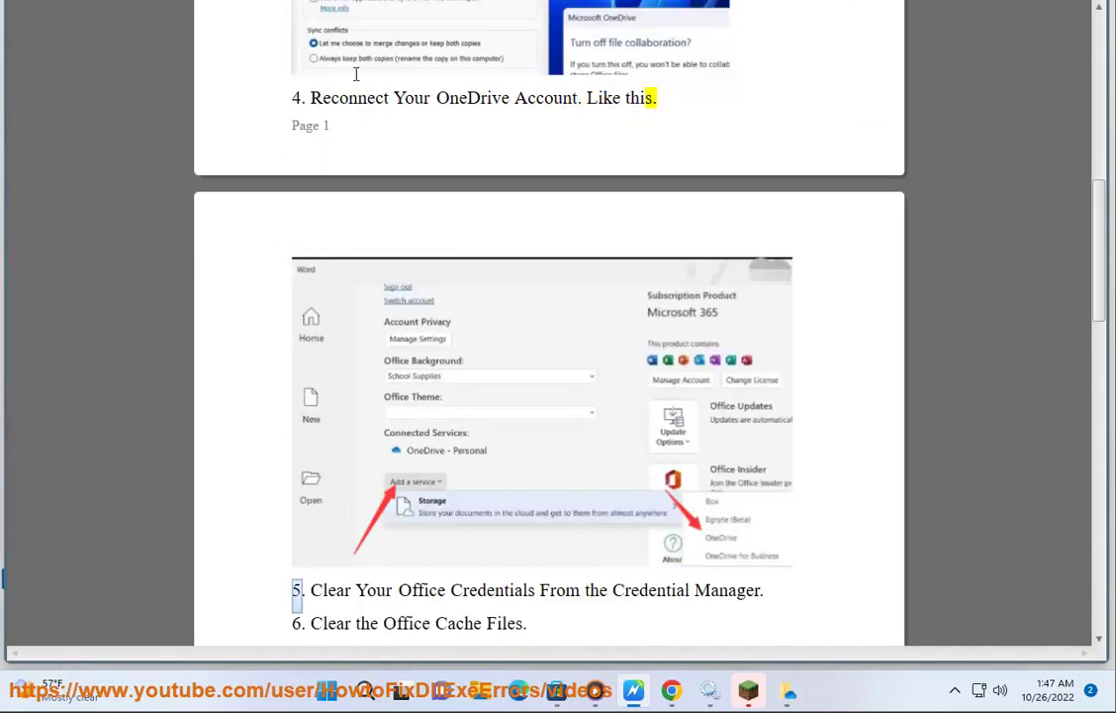
# Search Windows for "WOR" and launch Word
pyautogui.click(365, 693)
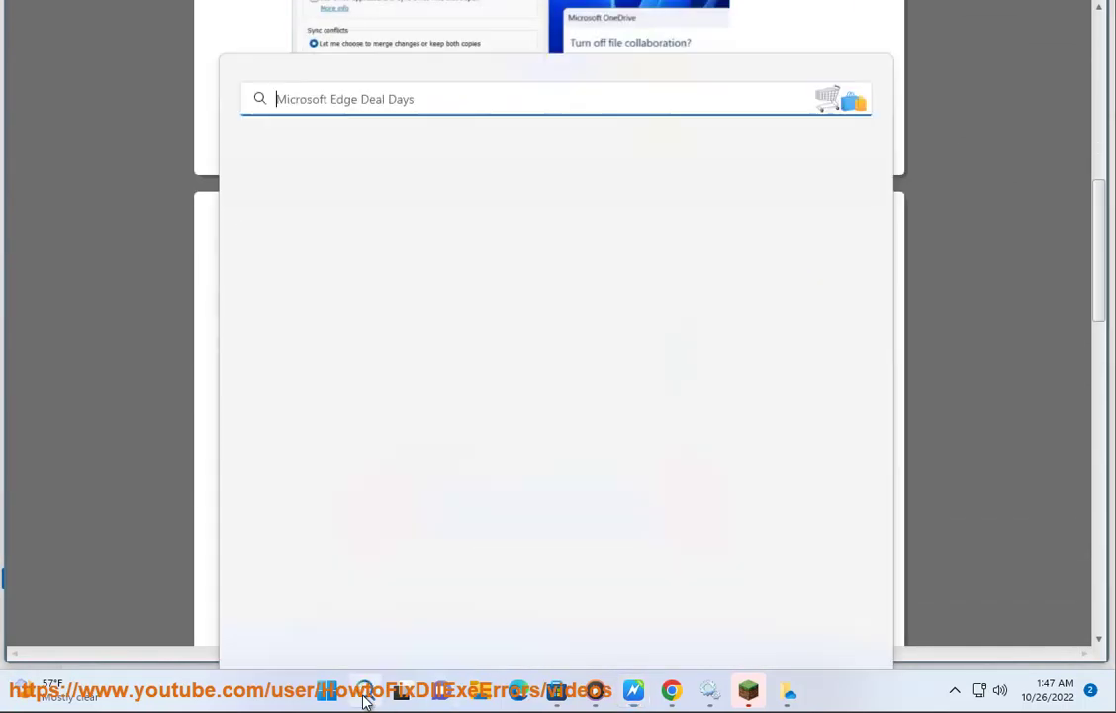
pyautogui.write('WOR')
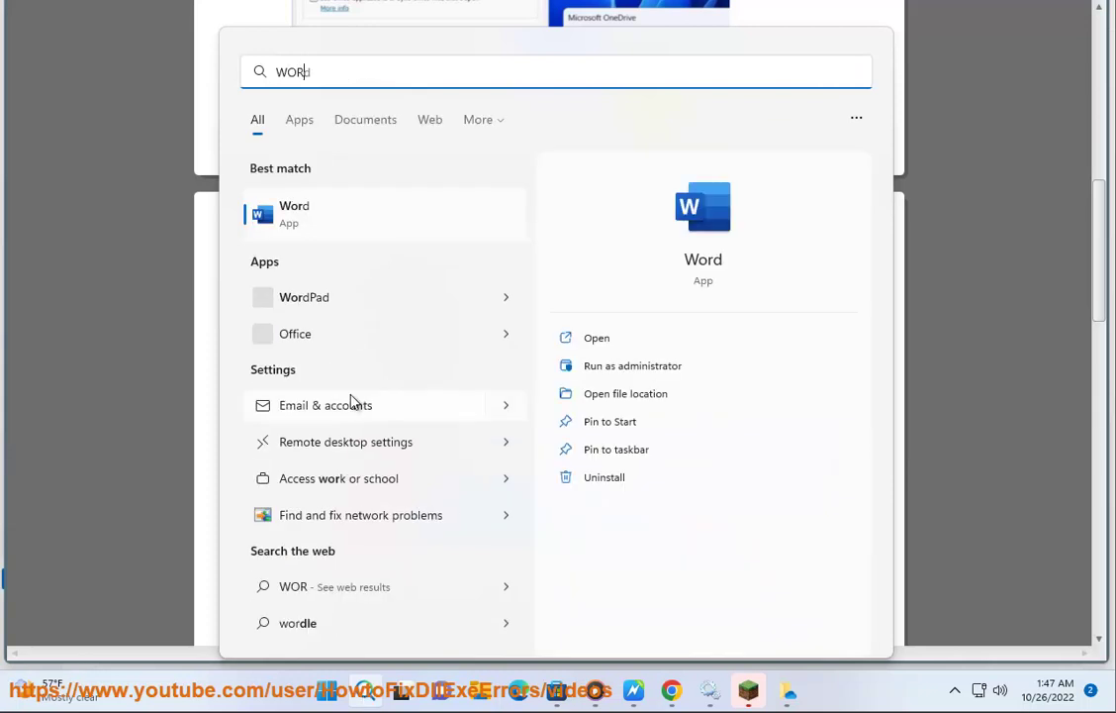
pyautogui.click(344, 204)
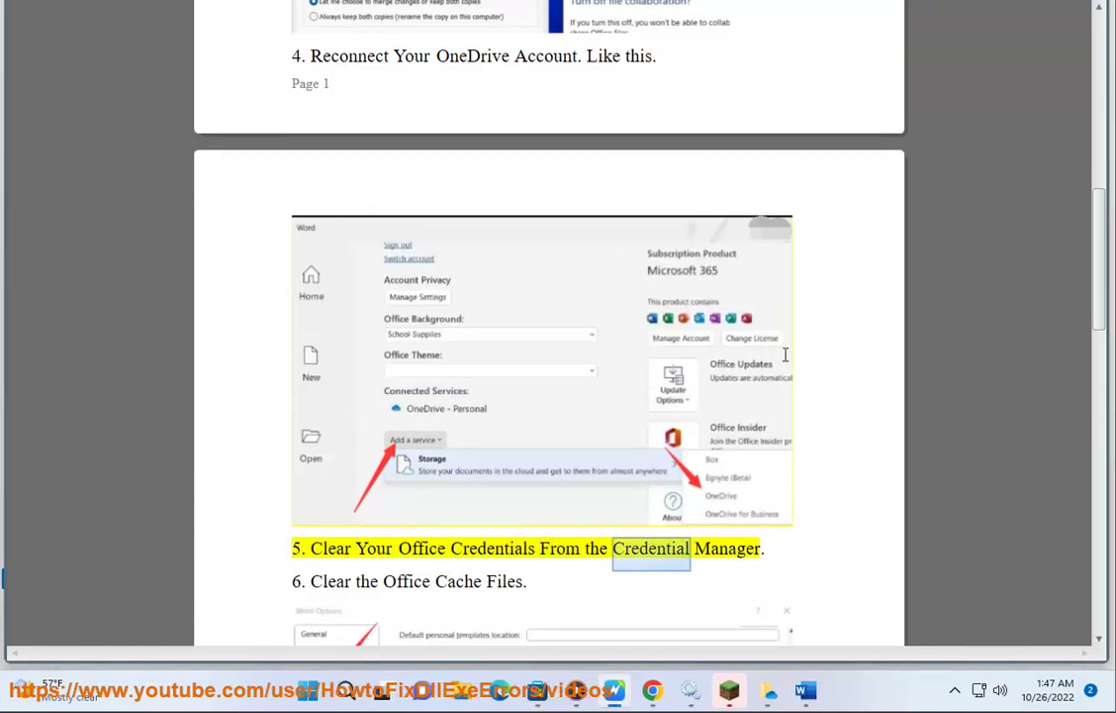
# Open Control Panel, search it for "CRE", and show the Windows Credentials in Credential Manager
pyautogui.click(348, 691)
pyautogui.write('C')
pyautogui.click(341, 226)
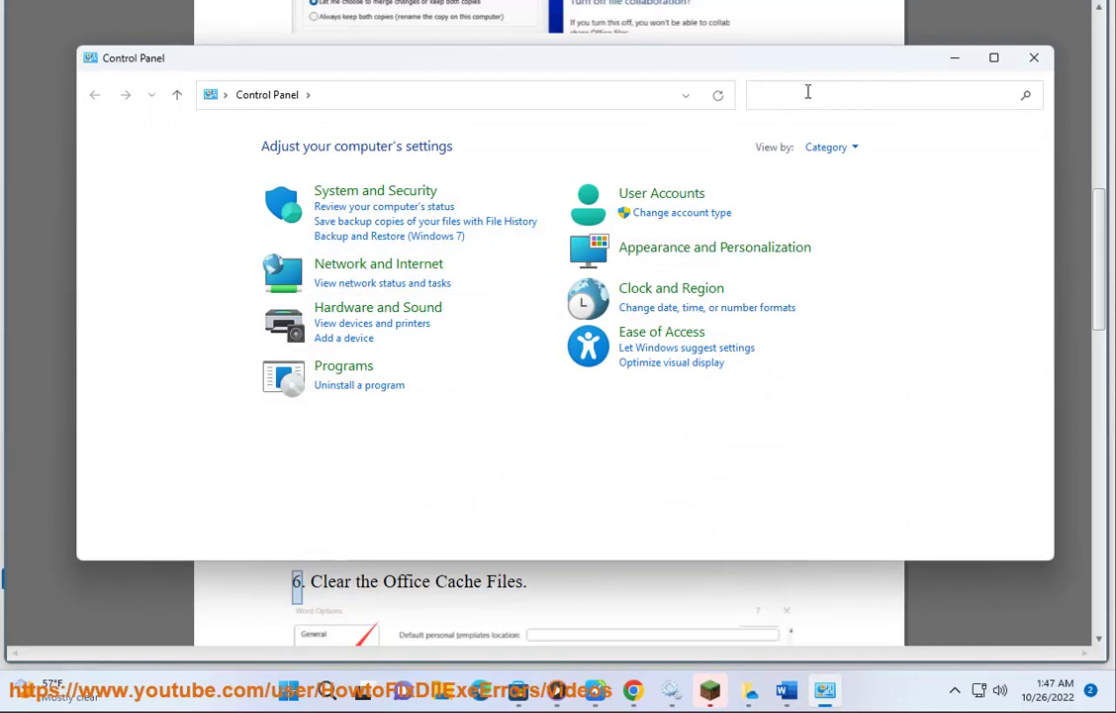
pyautogui.click(808, 92)
pyautogui.write('cre')
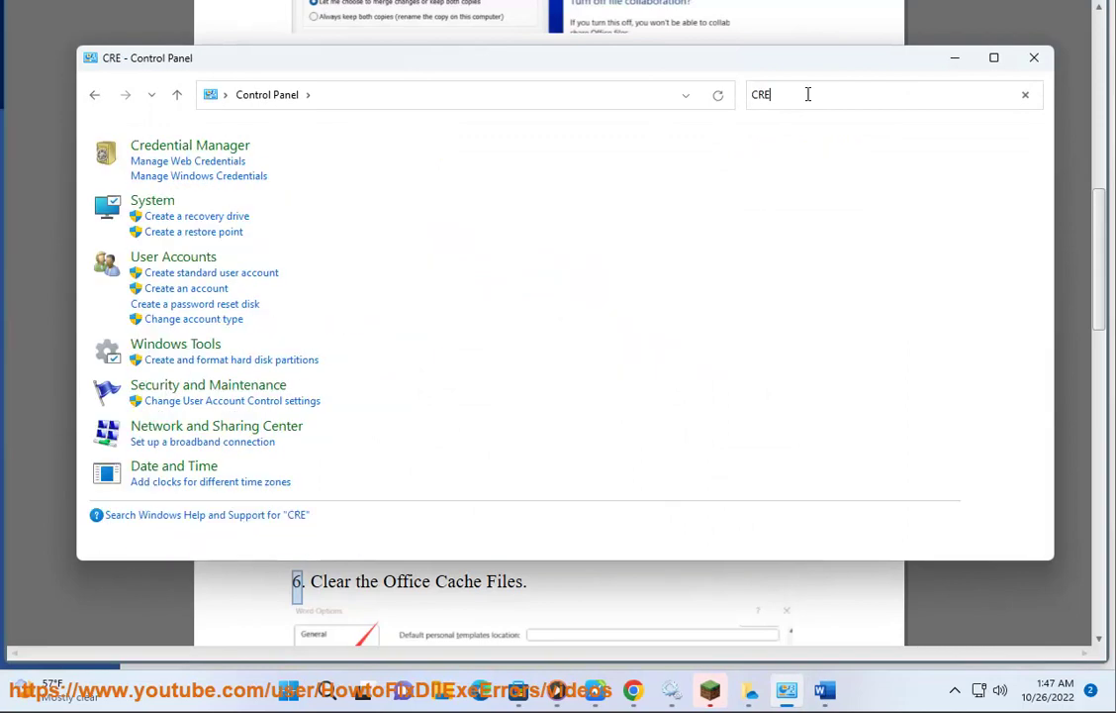
pyautogui.click(243, 161)
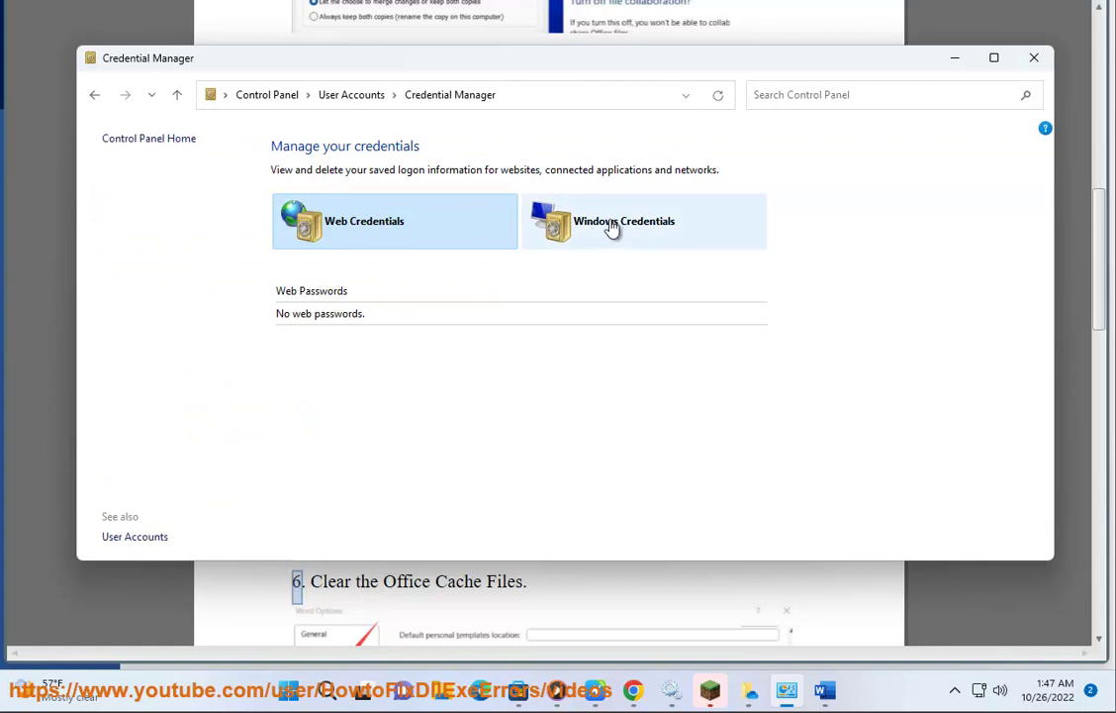
pyautogui.click(668, 240)
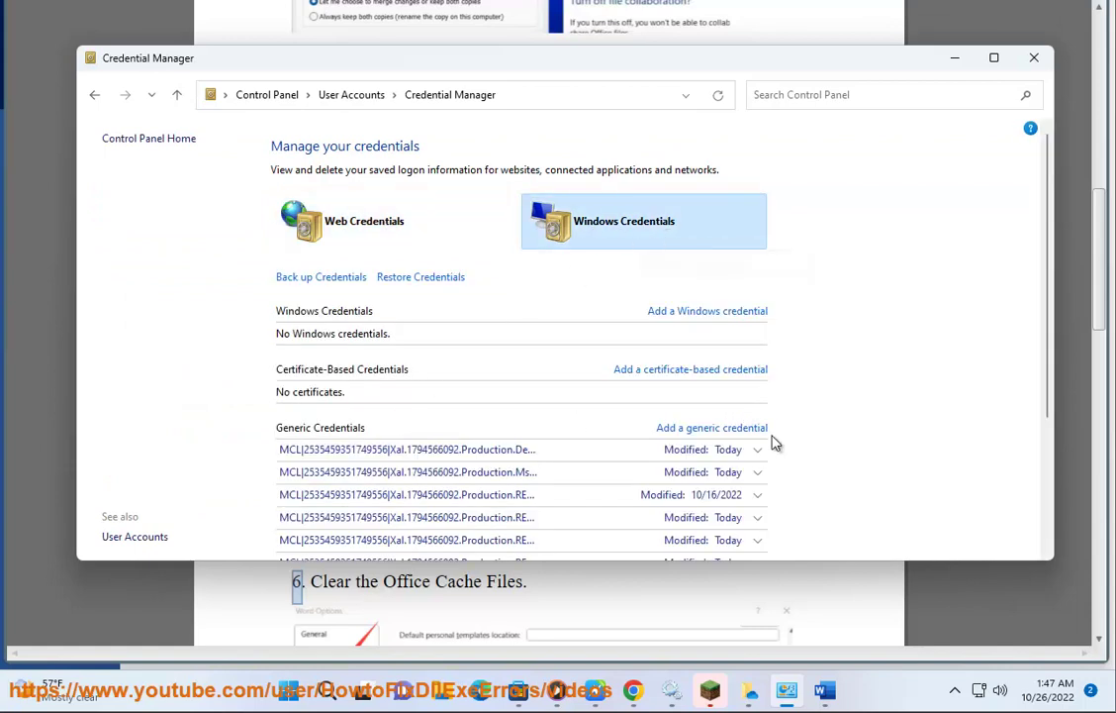
# Look through the Windows Credentials list for saved Office credentials, and minimize Credential Manager
pyautogui.click(539, 597)
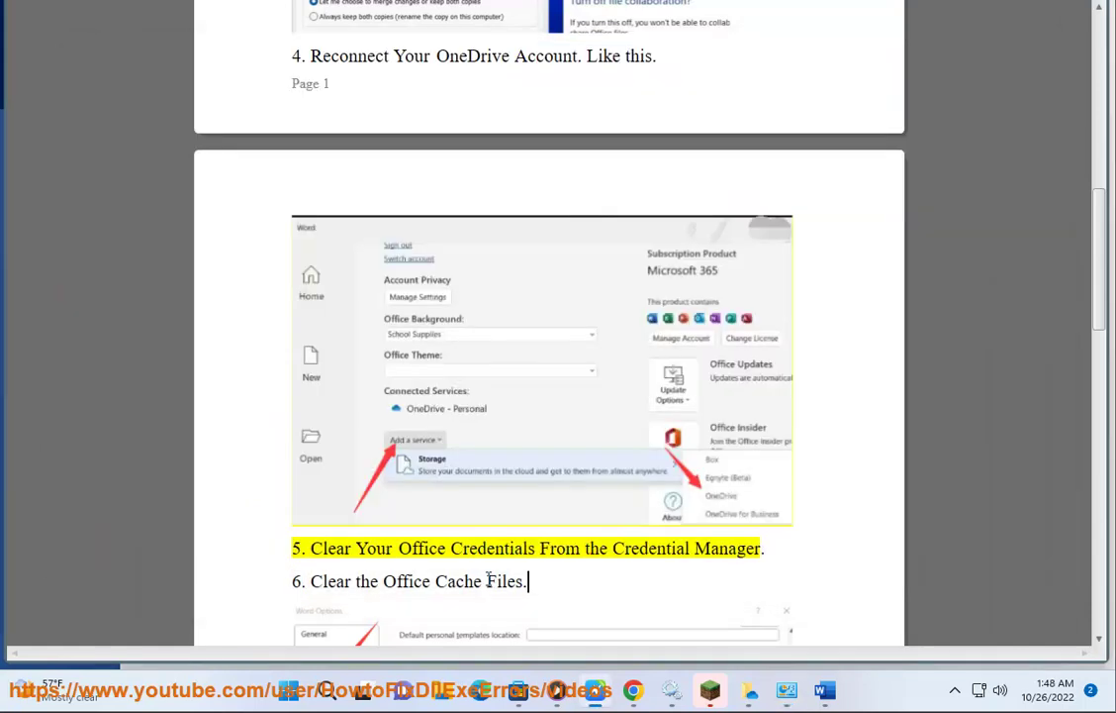
pyautogui.doubleClick(414, 547)
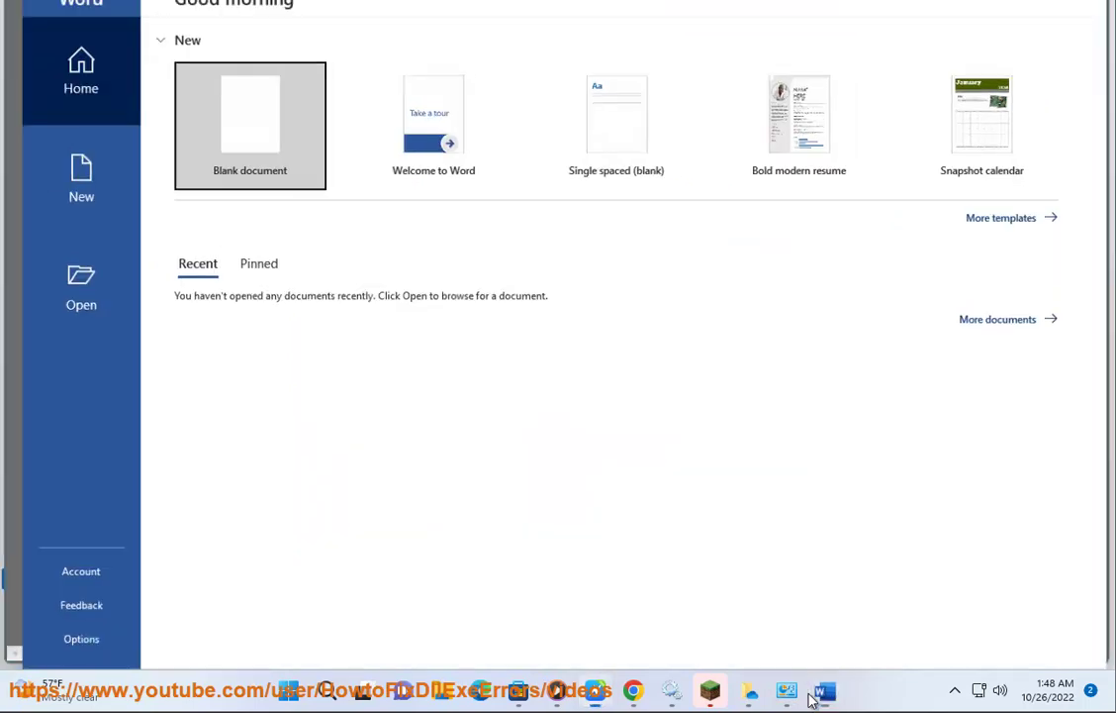
pyautogui.click(787, 689)
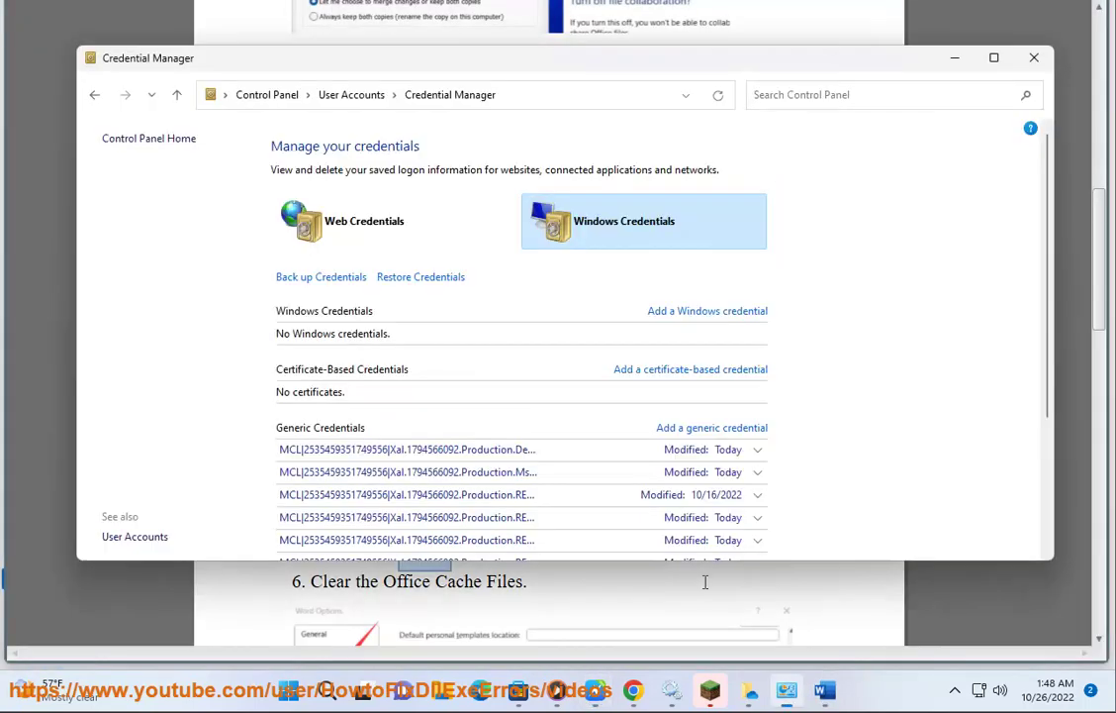
pyautogui.scroll(-5, 454, 400)
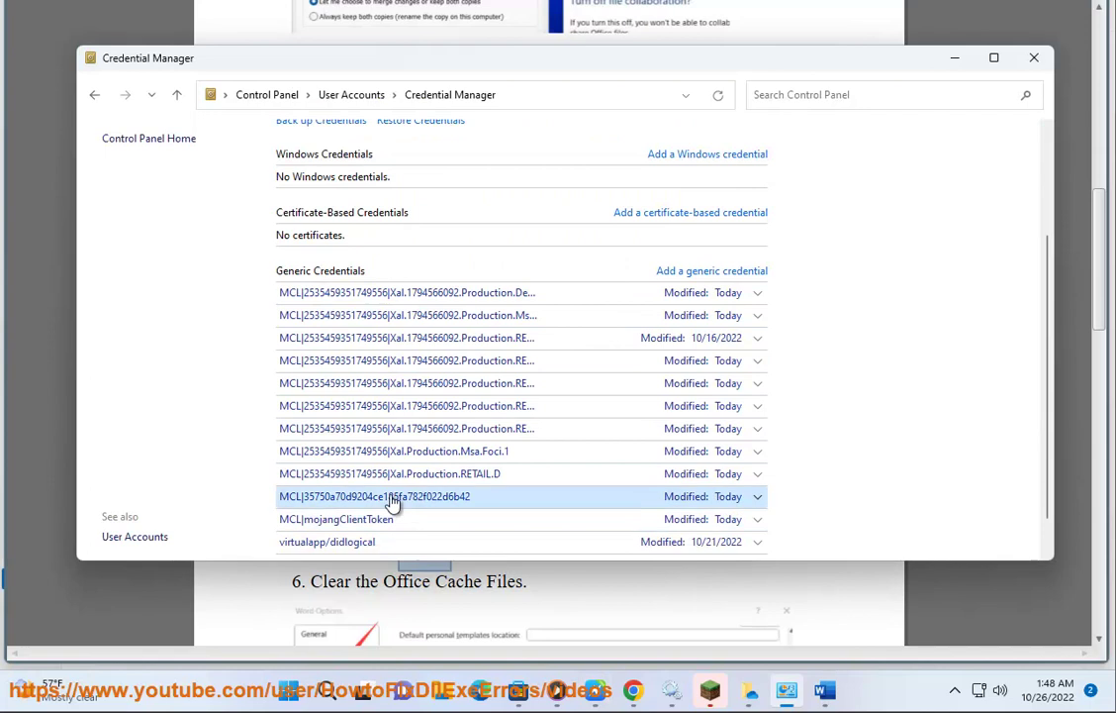
pyautogui.scroll(4, 356, 525)
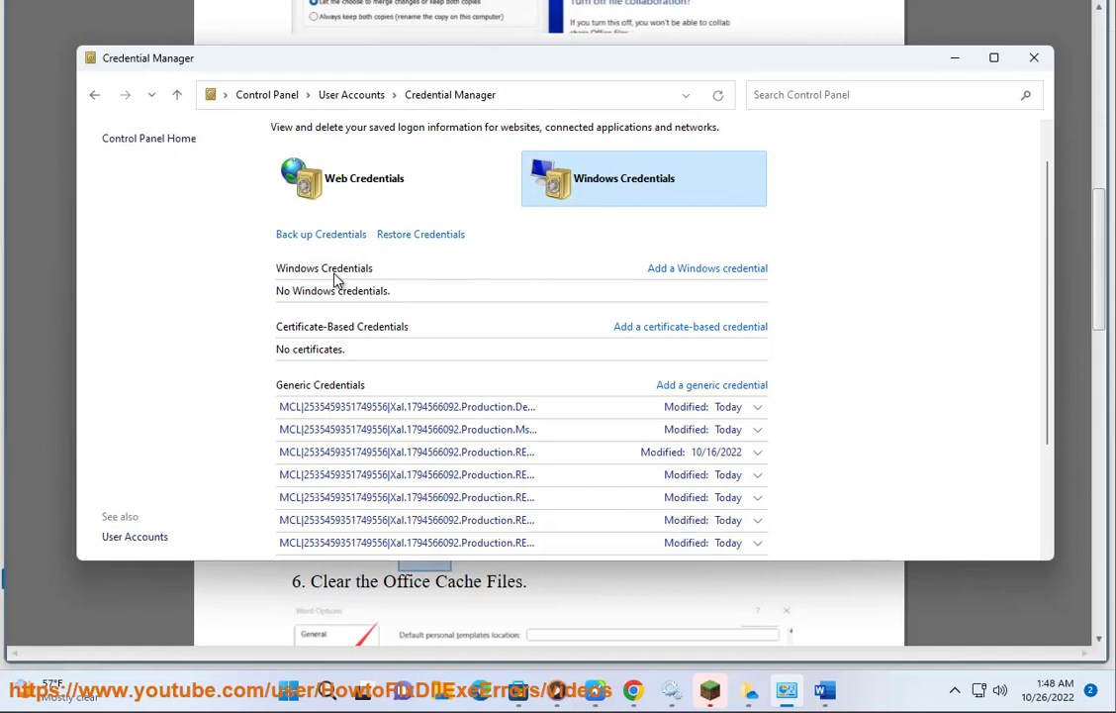
pyautogui.click(955, 58)
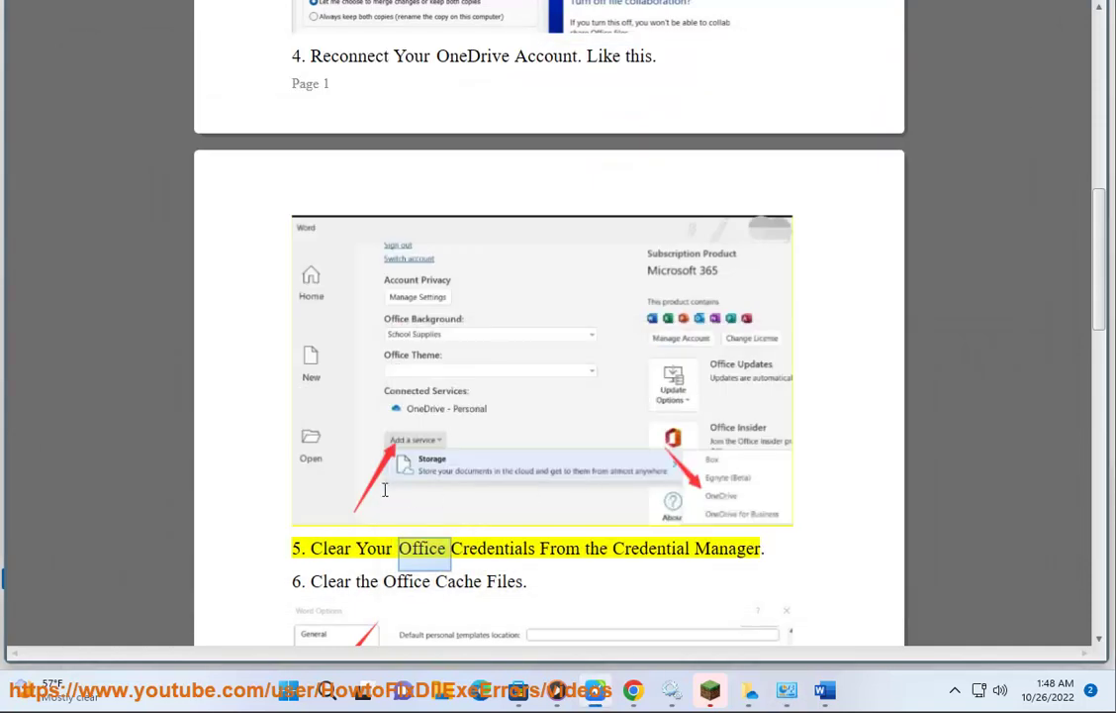
pyautogui.scroll(1, 368, 185)
pyautogui.doubleClick(327, 149)
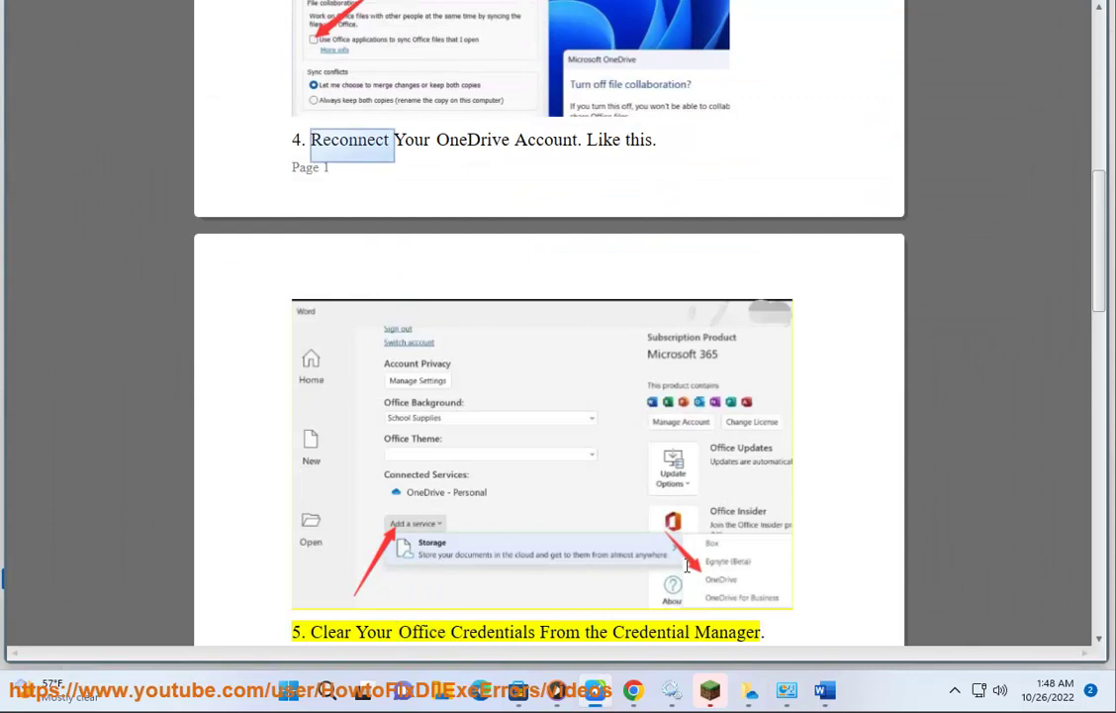
pyautogui.click(822, 697)
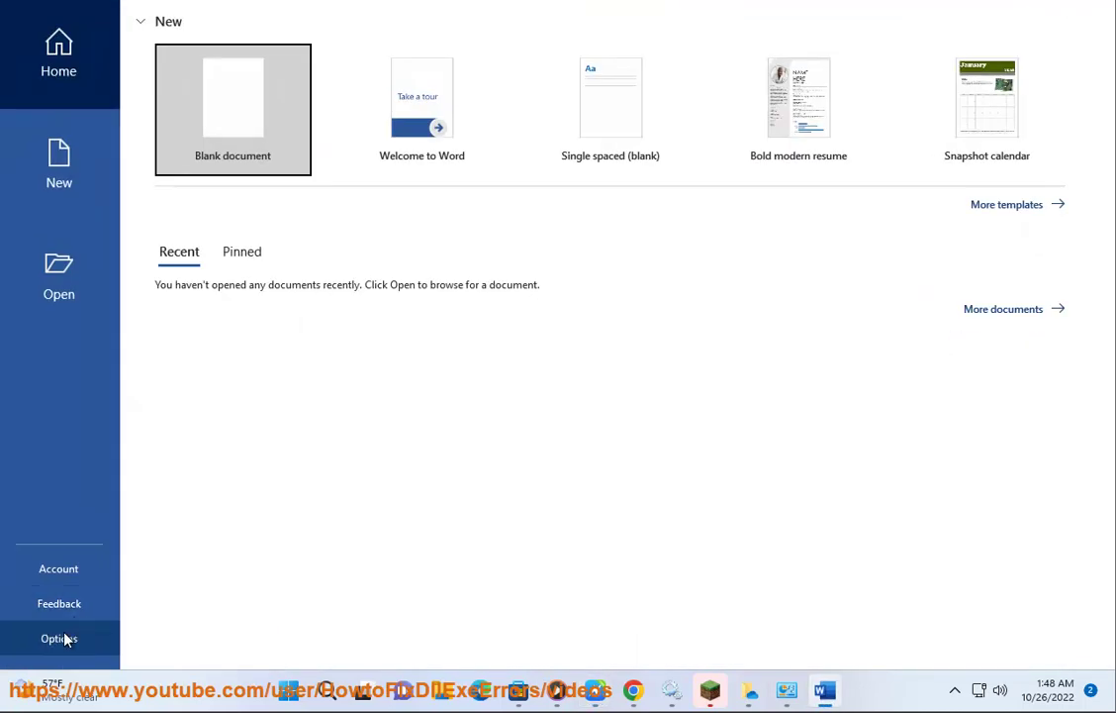
pyautogui.click(59, 569)
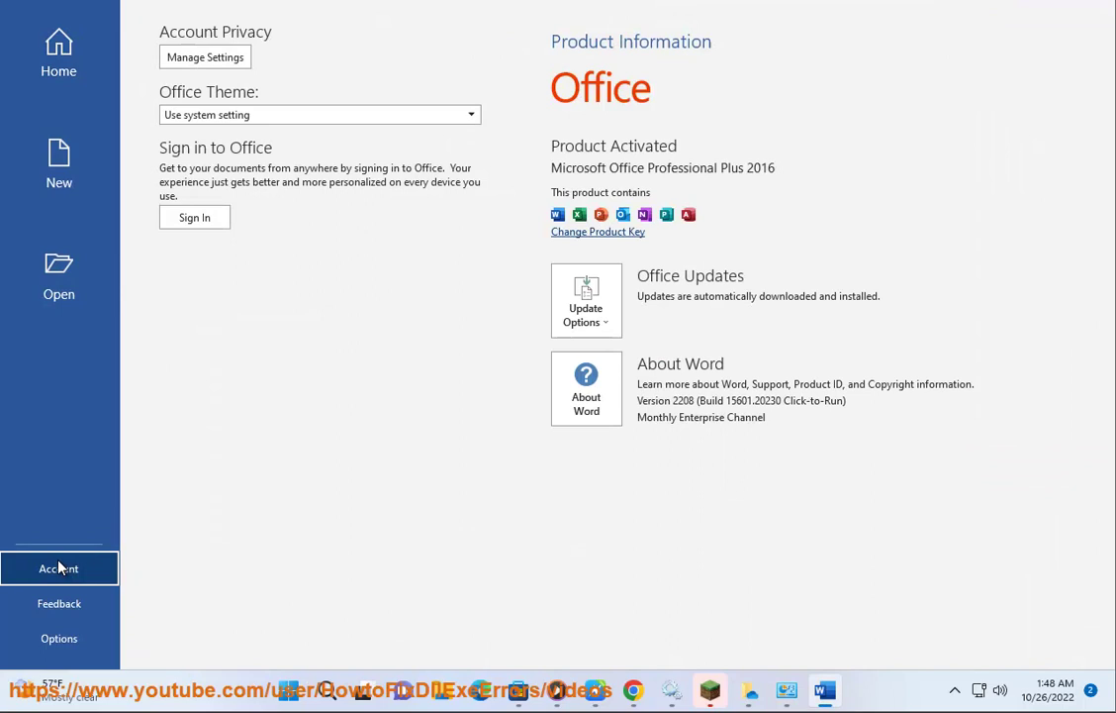
pyautogui.click(825, 692)
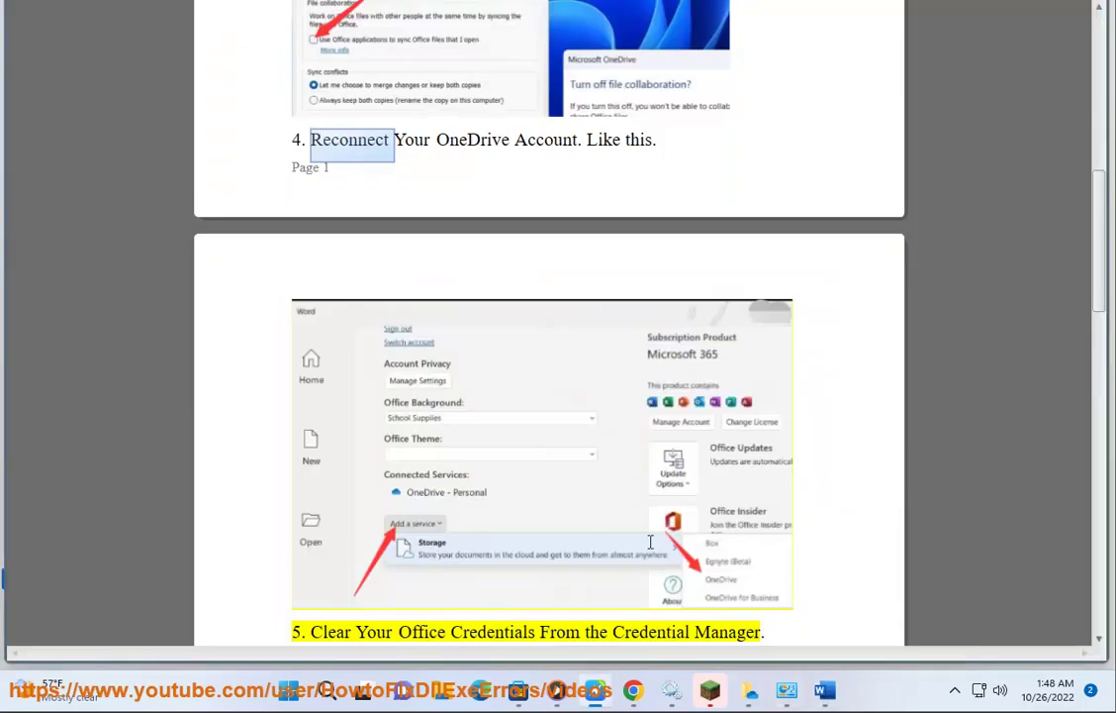
# Find guide item 6 on clearing Office cache files, and view the matching Cache Settings in Word's Save options
pyautogui.scroll(-2, 713, 585)
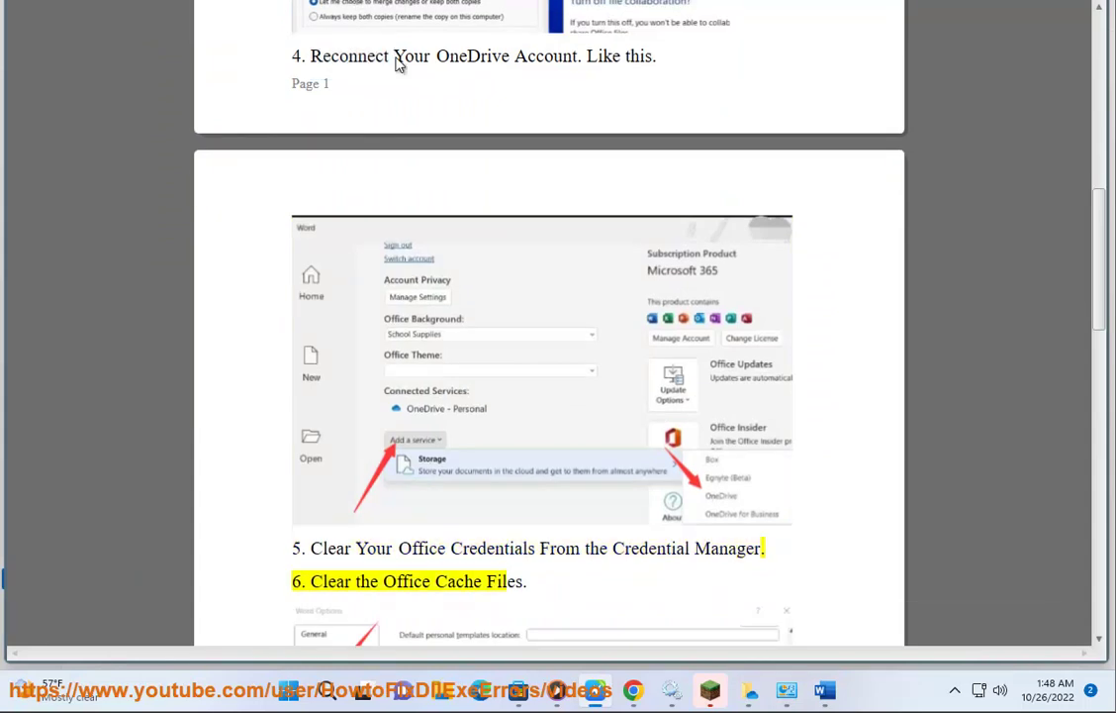
pyautogui.scroll(-3, 653, 276)
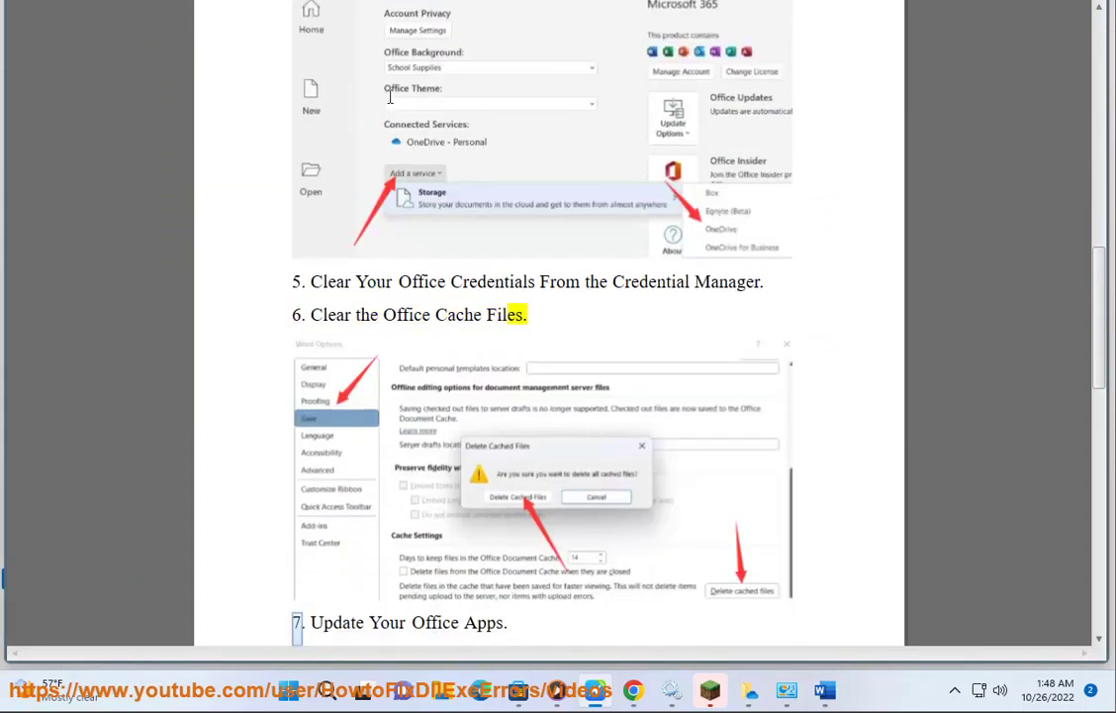
pyautogui.moveTo(346, 319); pyautogui.dragTo(507, 318)
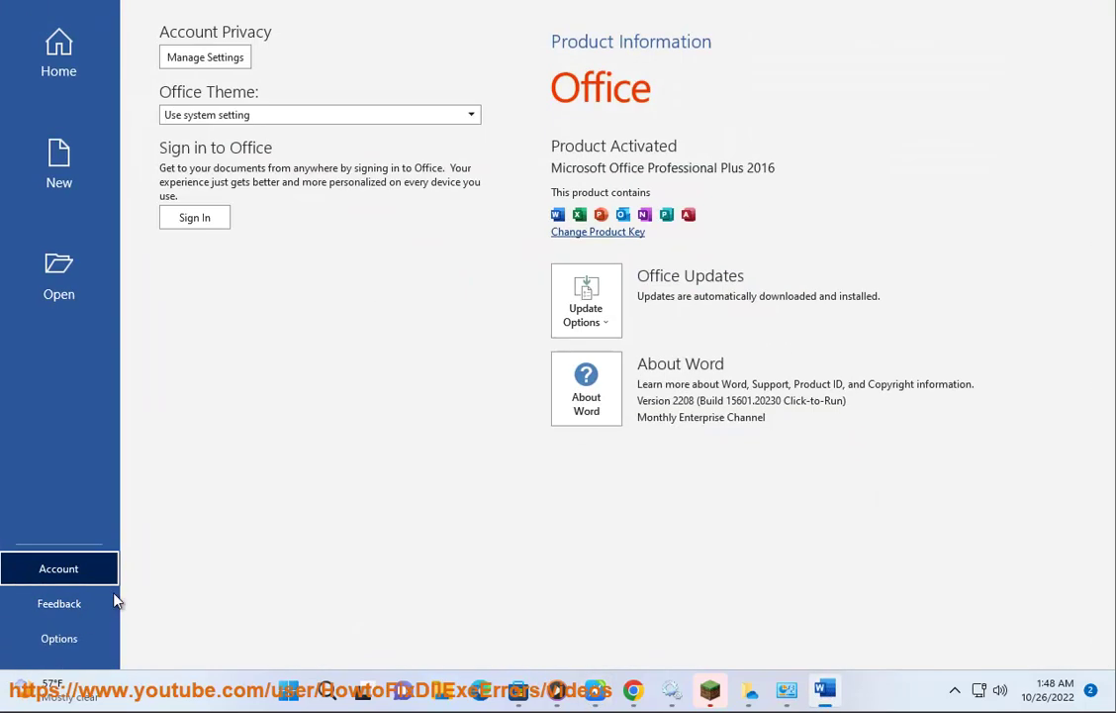
pyautogui.click(58, 638)
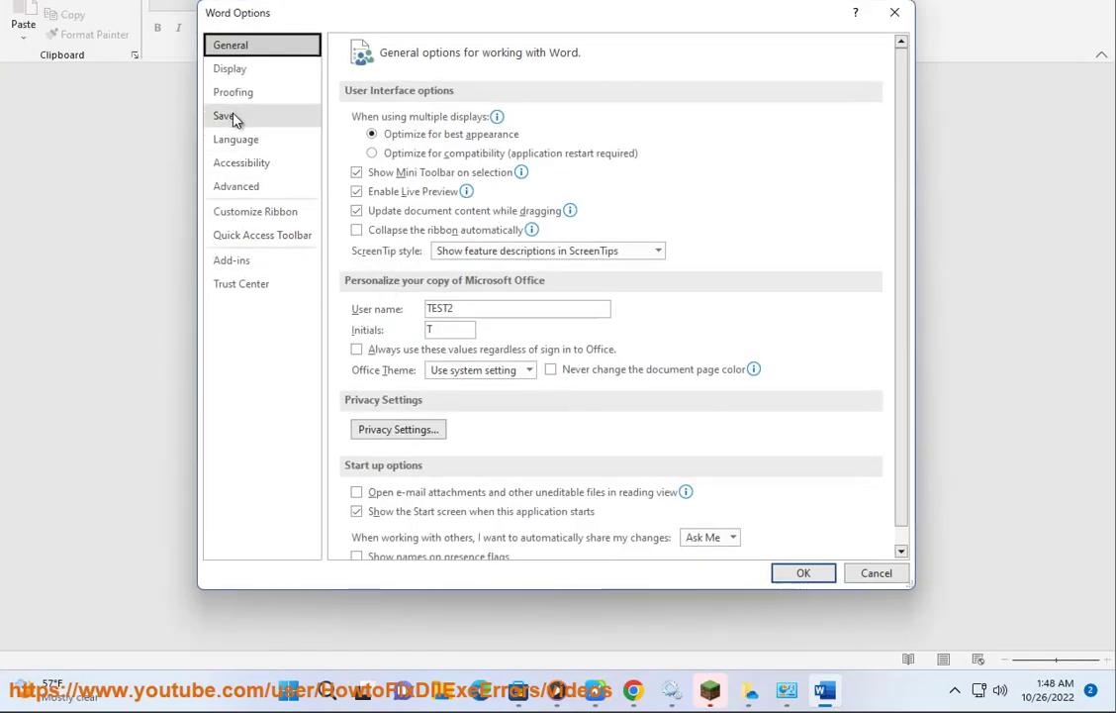
pyautogui.click(237, 116)
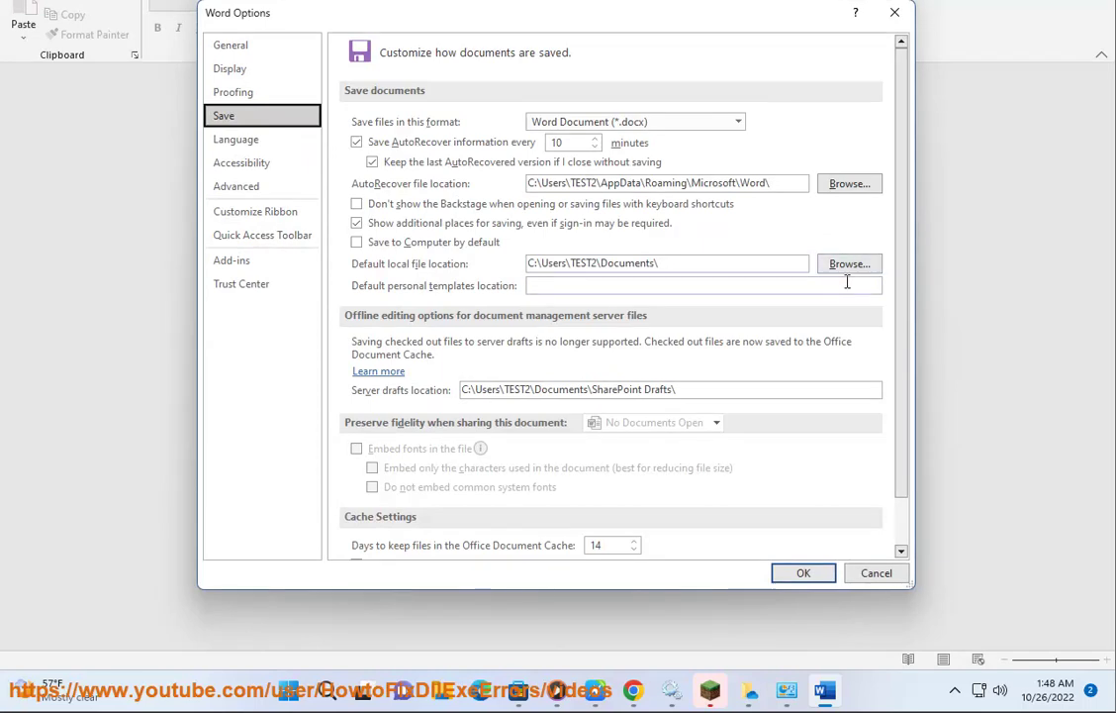
pyautogui.scroll(-1, 845, 297)
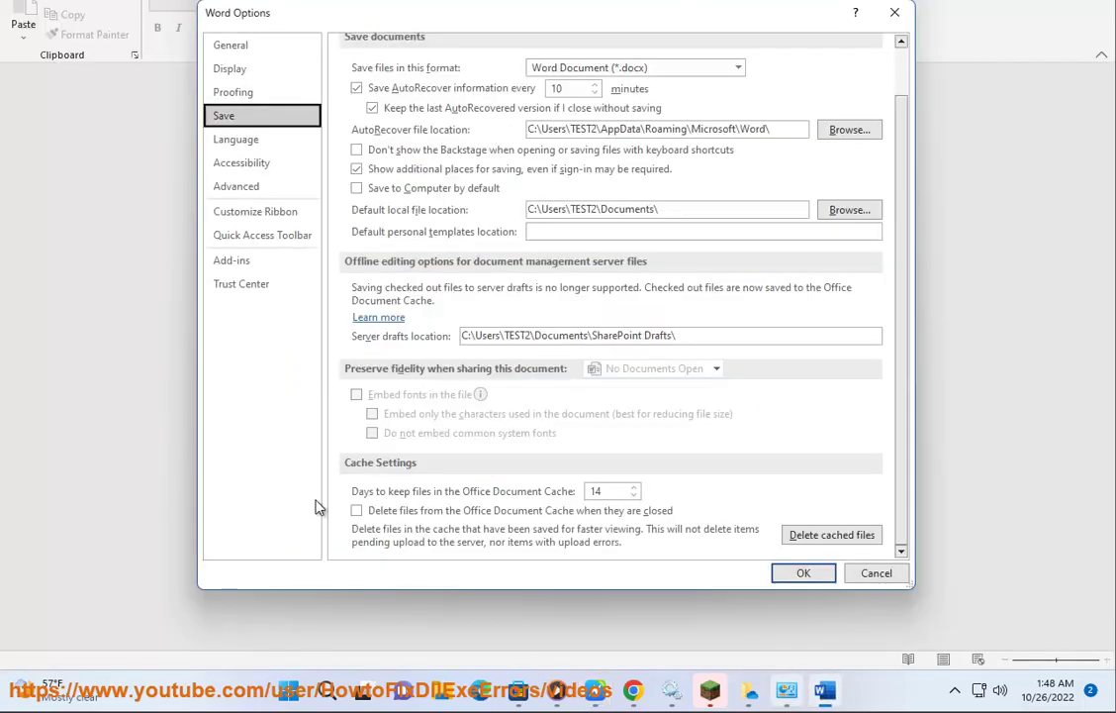
pyautogui.click(802, 573)
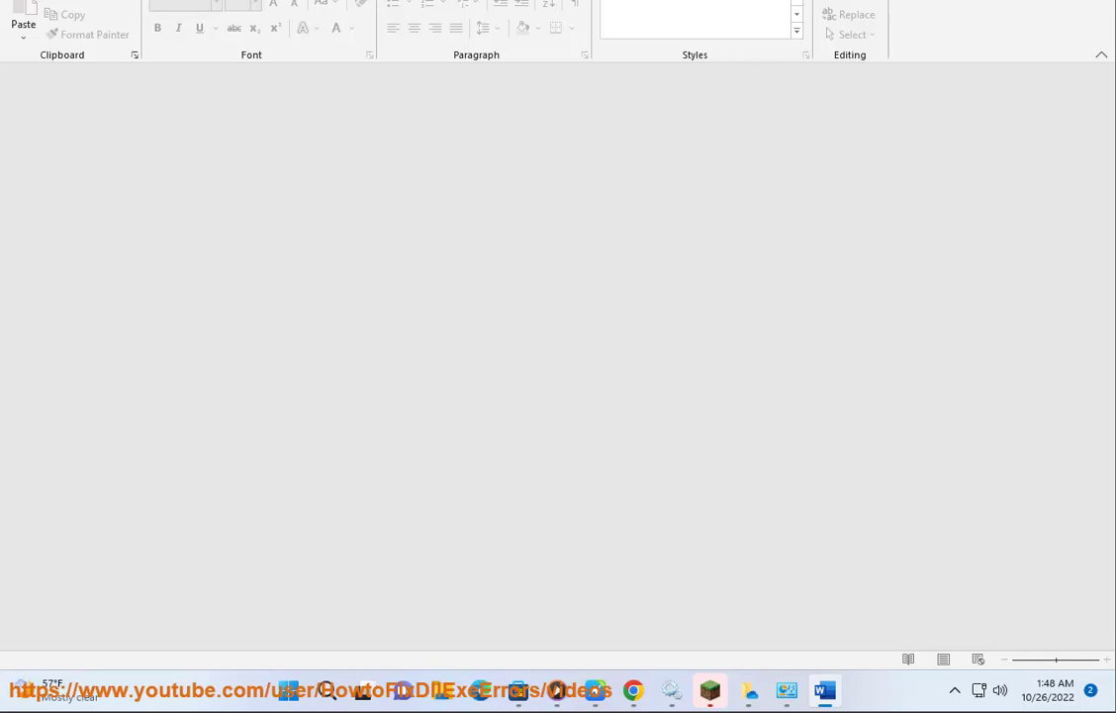
pyautogui.click(25, 2)
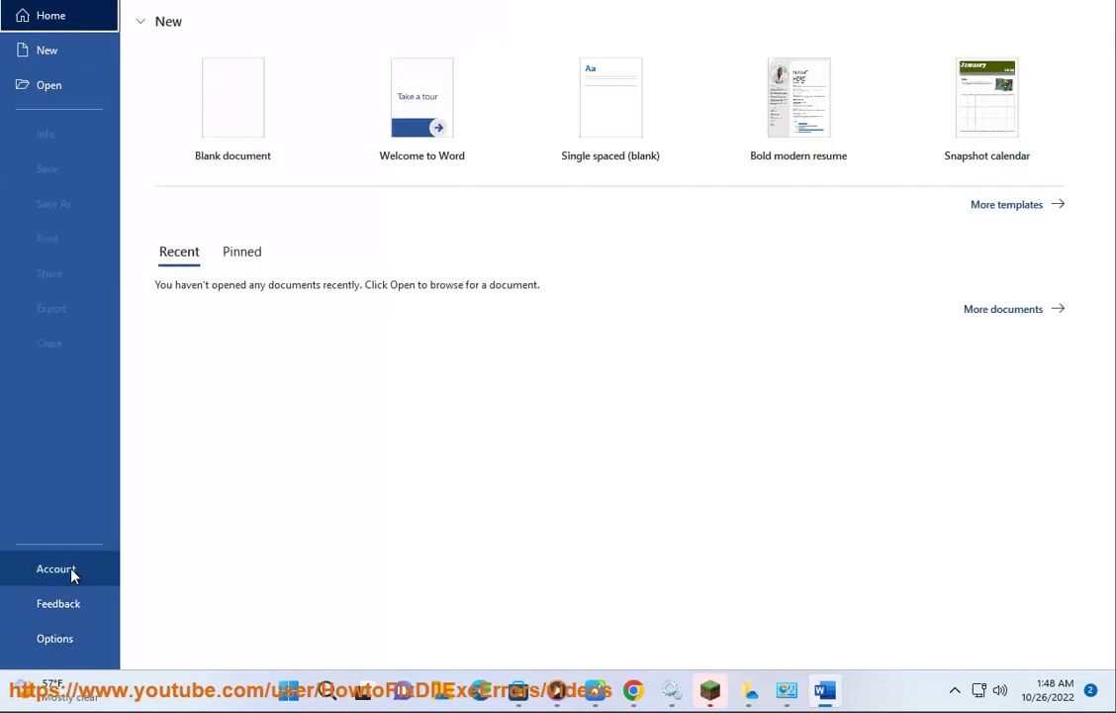
pyautogui.click(72, 572)
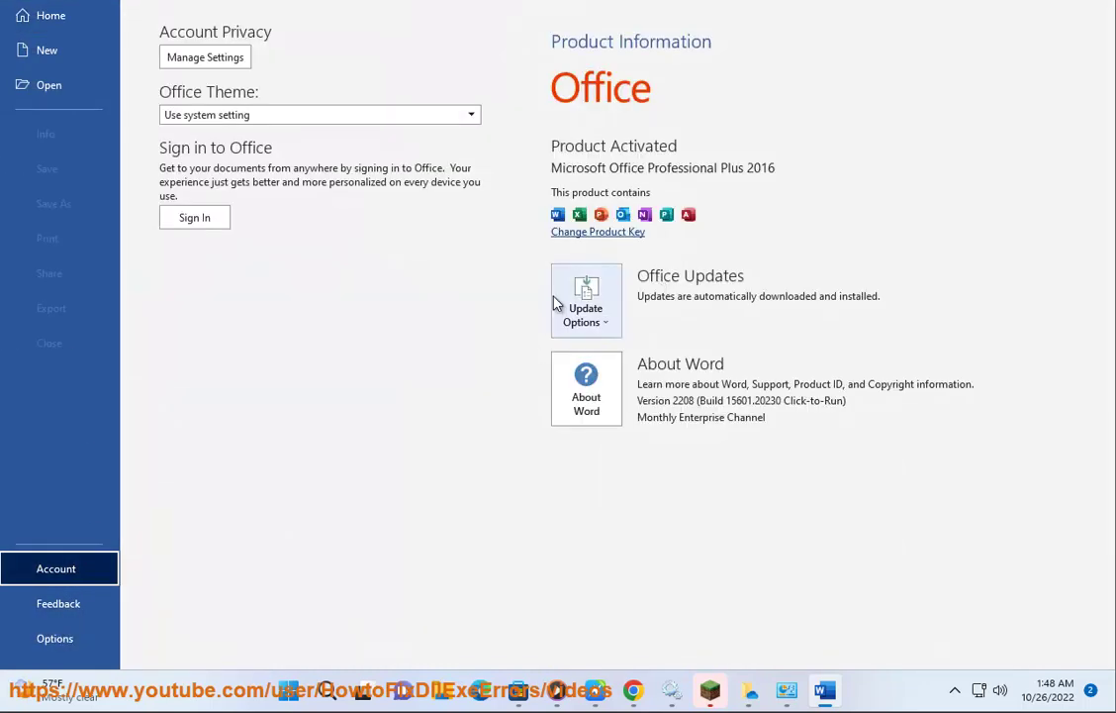
pyautogui.click(600, 319)
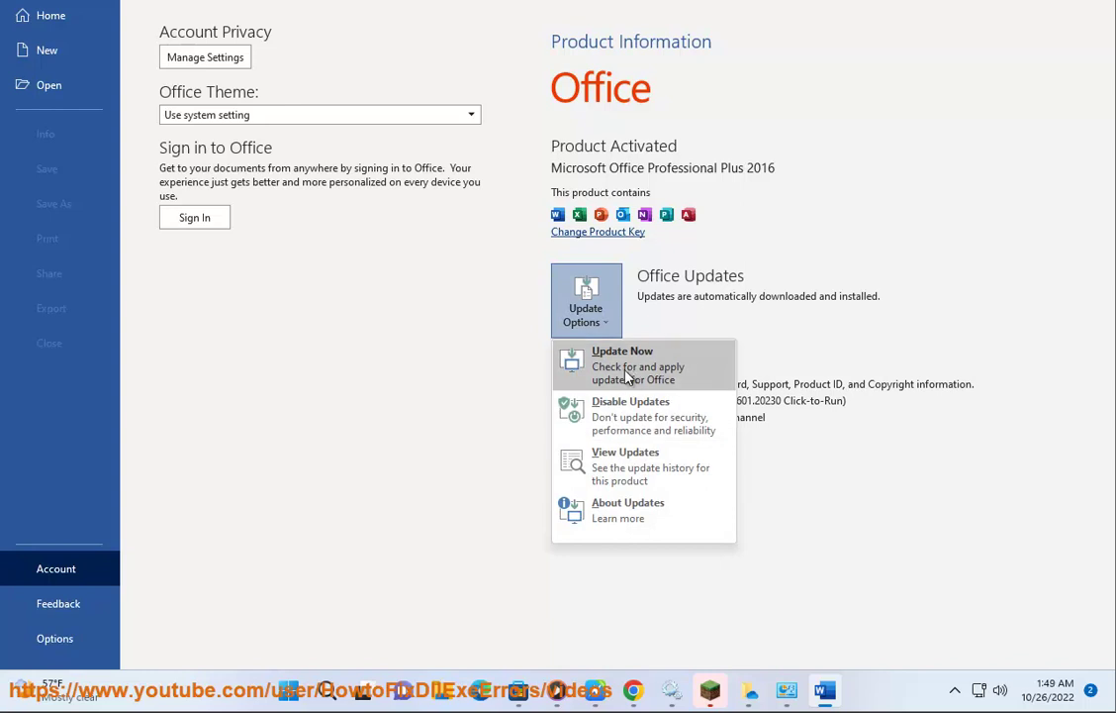
pyautogui.click(803, 442)
pyautogui.click(592, 695)
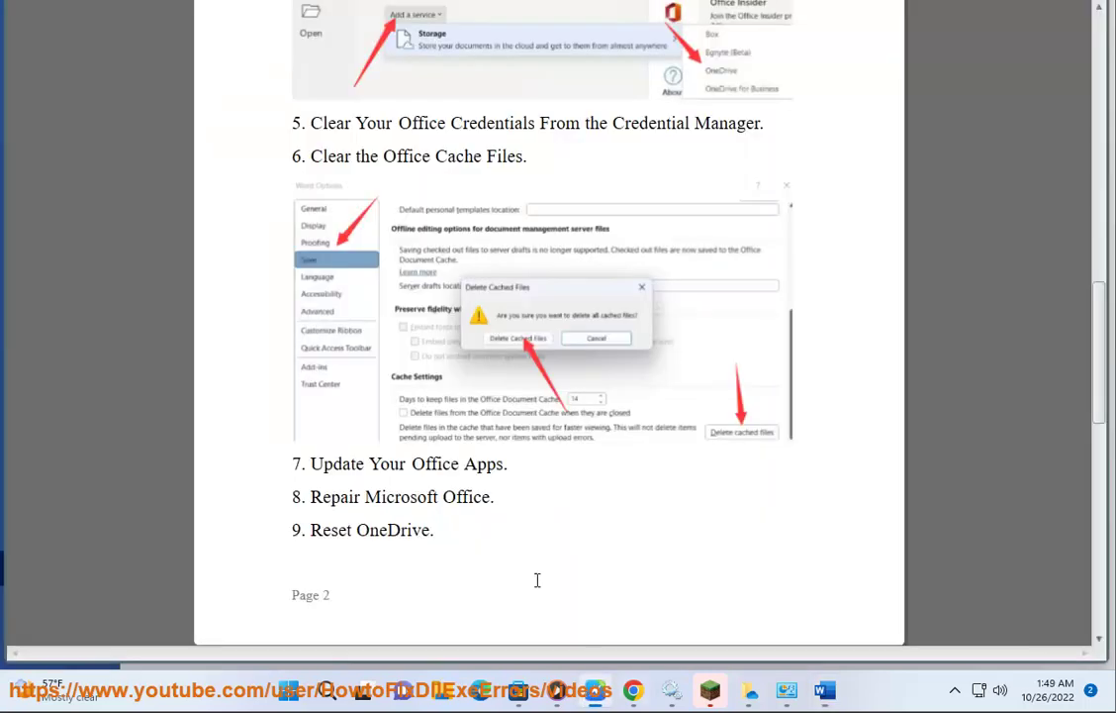
# For guide item 8, view the repair choices for Microsoft Office Professional Plus 2016 through Programs and Features, and cancel the repair
pyautogui.doubleClick(353, 500)
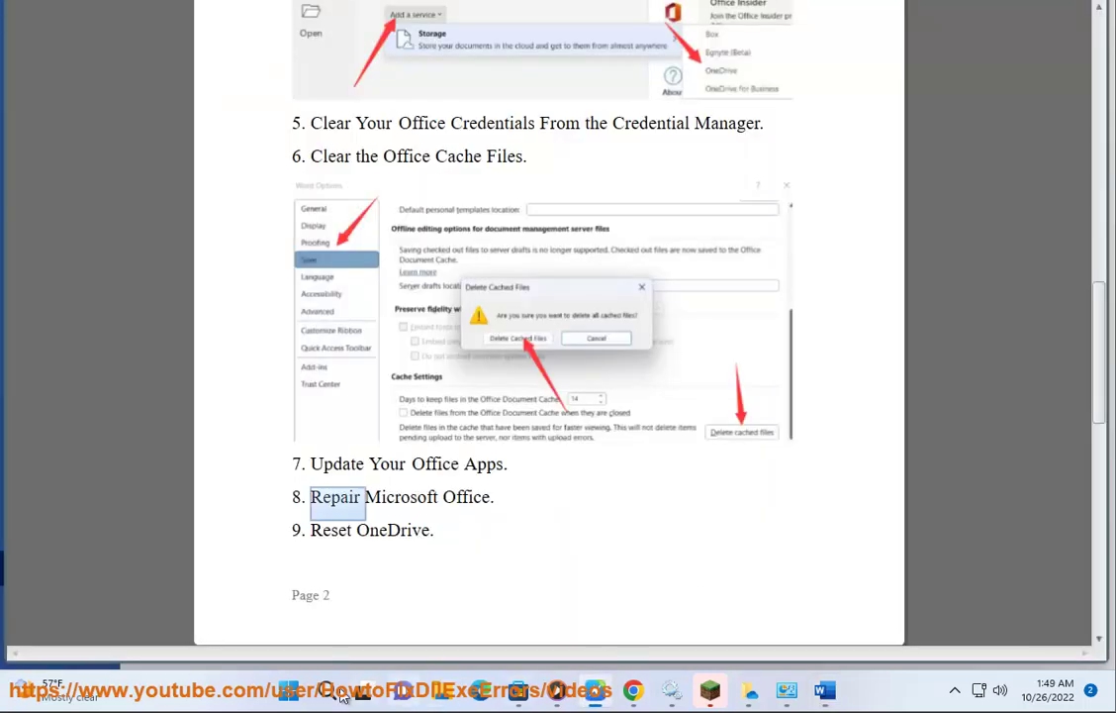
pyautogui.click(789, 695)
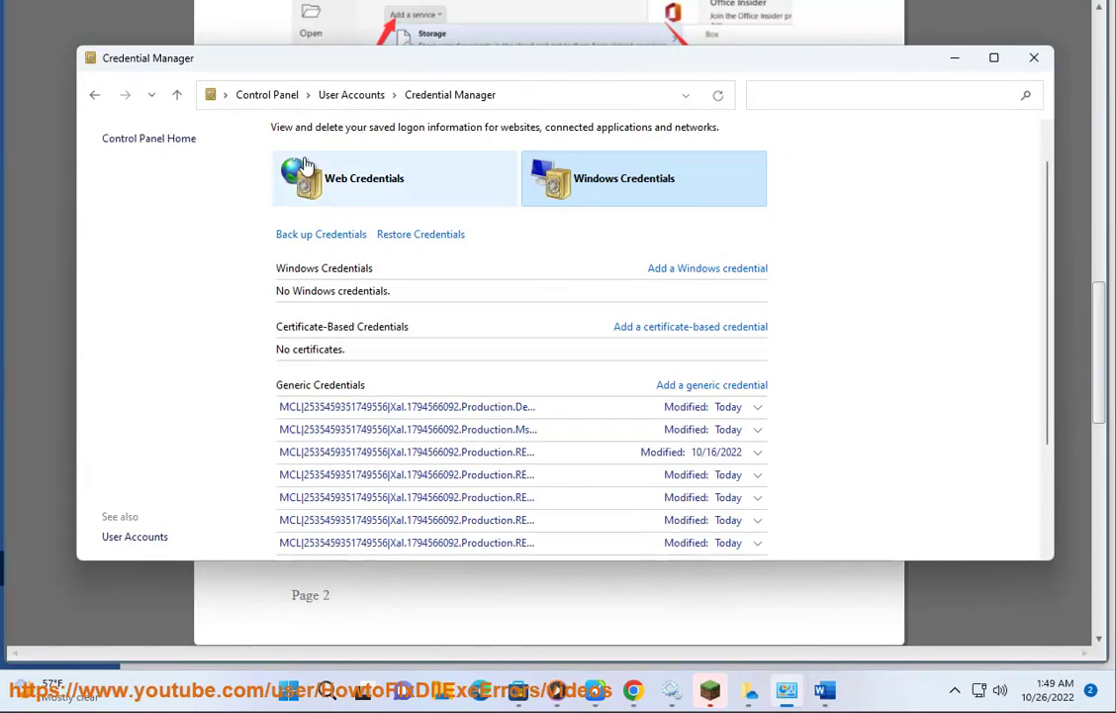
pyautogui.click(276, 98)
pyautogui.click(335, 390)
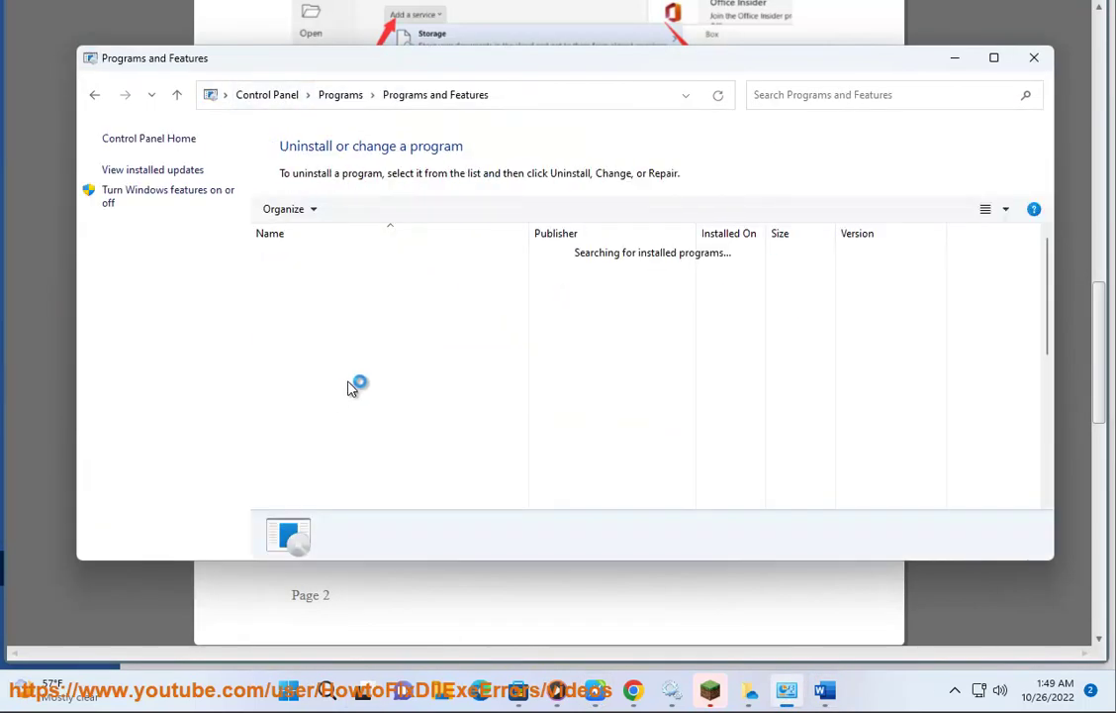
pyautogui.click(388, 471)
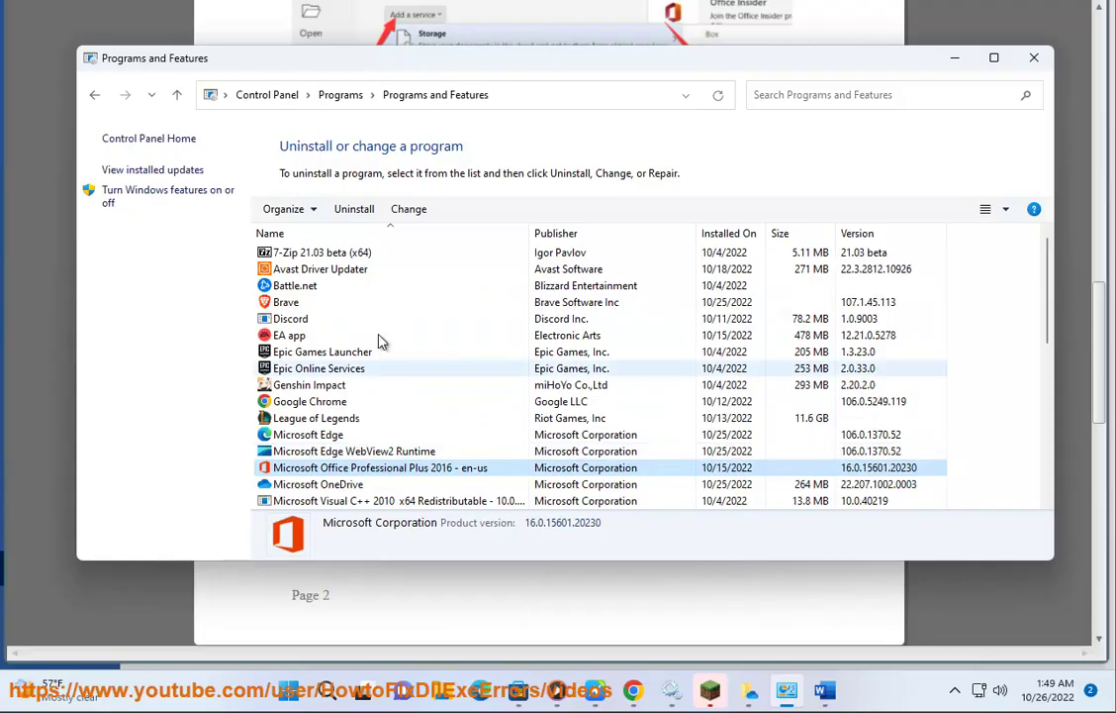
pyautogui.click(406, 209)
pyautogui.click(469, 448)
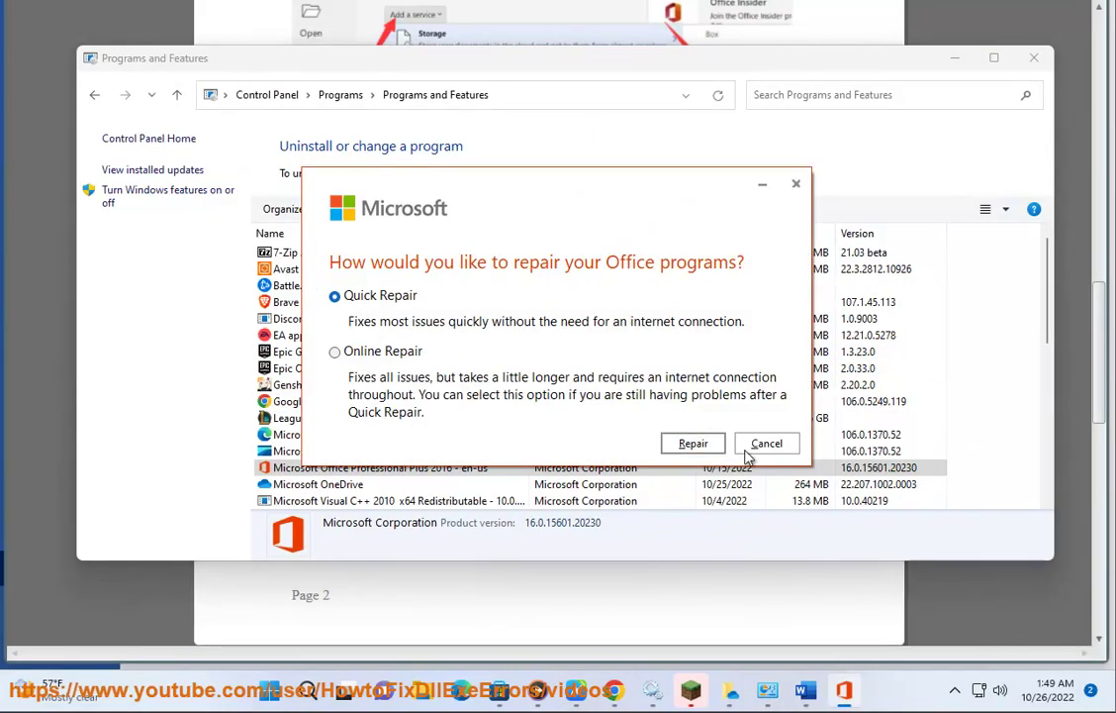
pyautogui.click(767, 444)
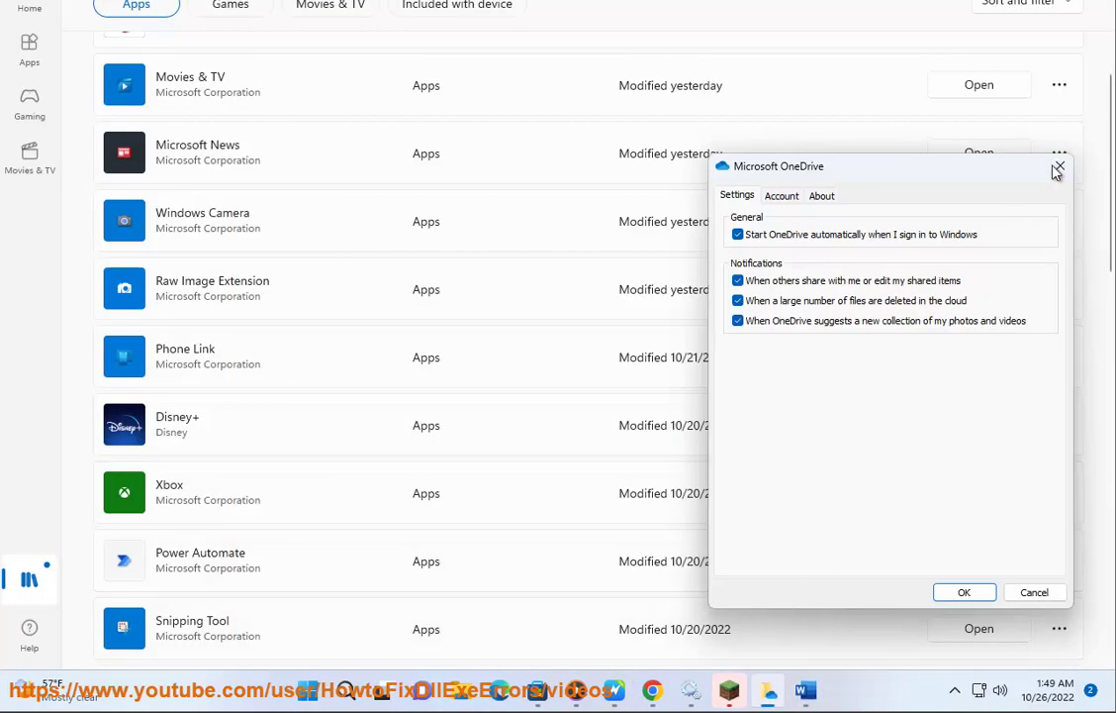
# Close the Microsoft OneDrive settings window and the Minecraft Launcher
pyautogui.click(1058, 167)
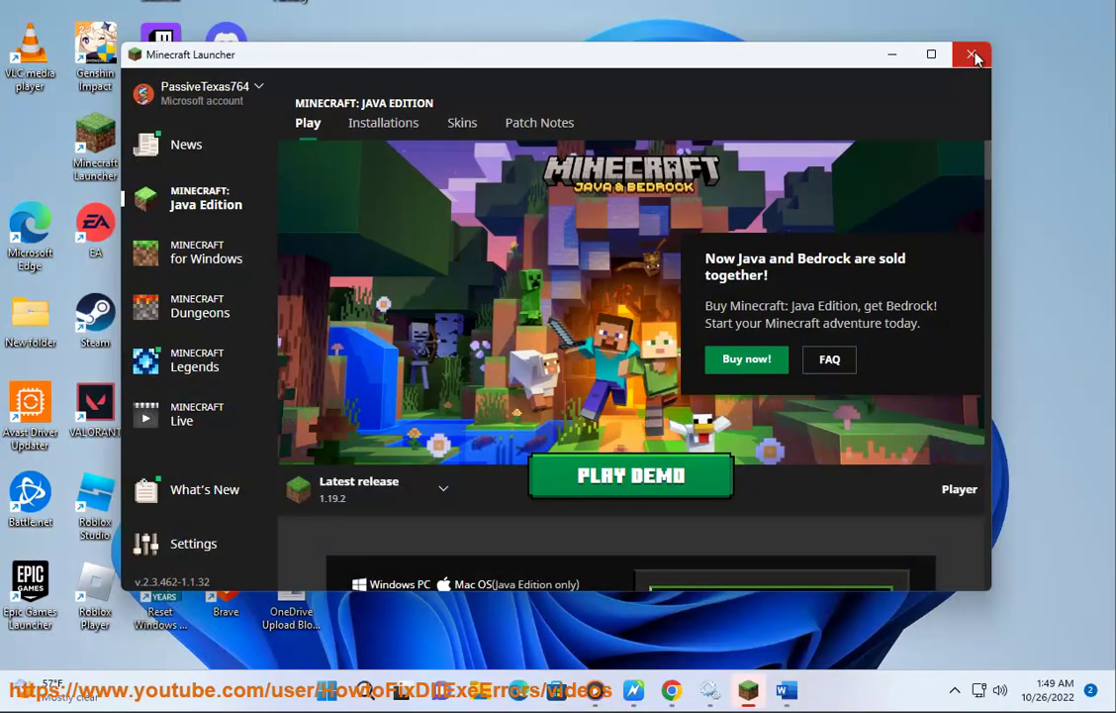
pyautogui.click(975, 57)
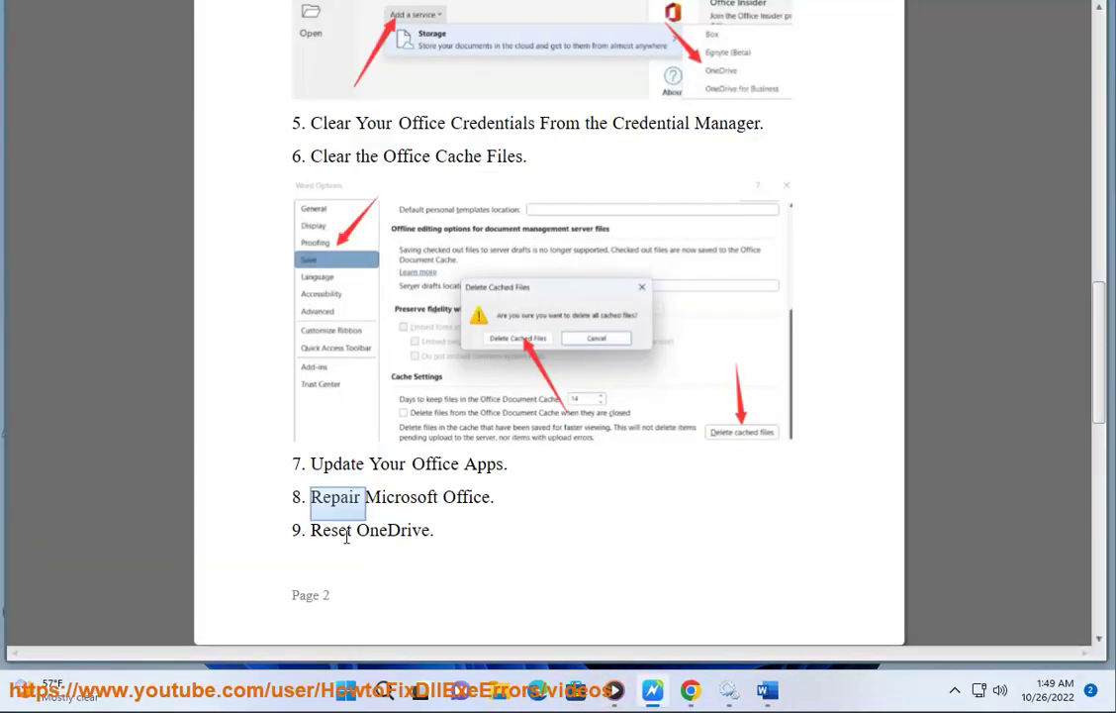